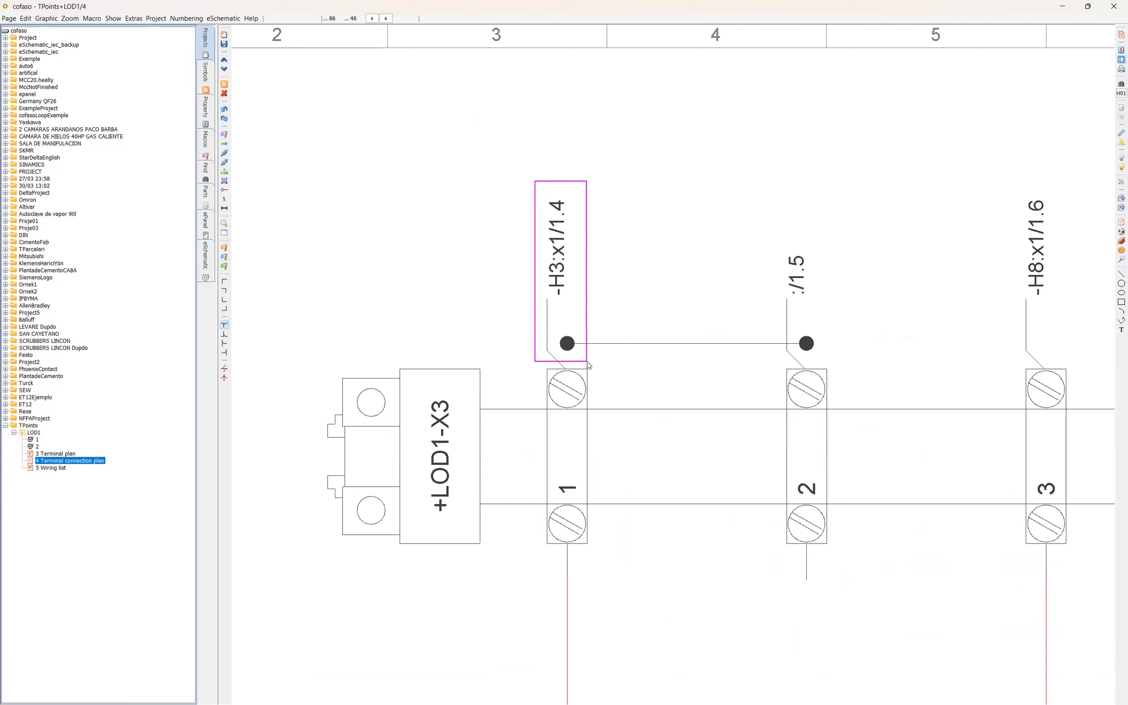
Examine the destination labels and the jumper between terminals 1 and 2 in the terminal connection plan.
left_click_drag(534, 181, 588, 364)
left_click_drag(898, 314, 501, 368)
left_click(368, 243)
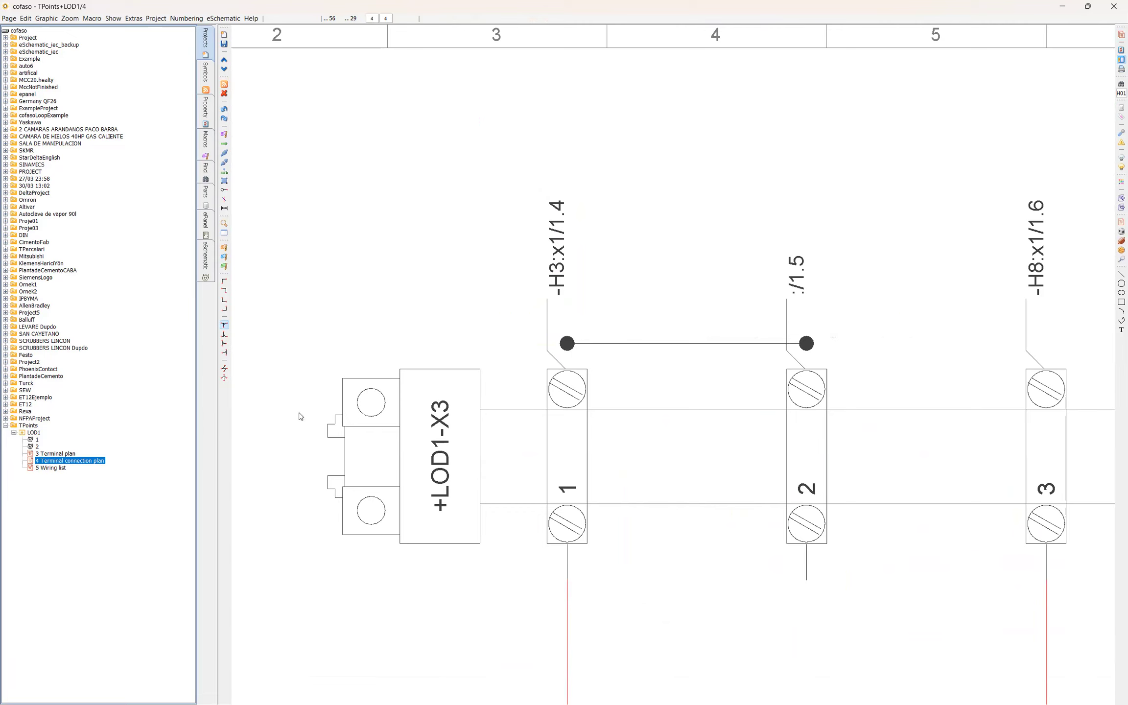
Open schematic page 1 and examine the lamp and heater circuits and the X3 terminal strip picture.
left_click(34, 441)
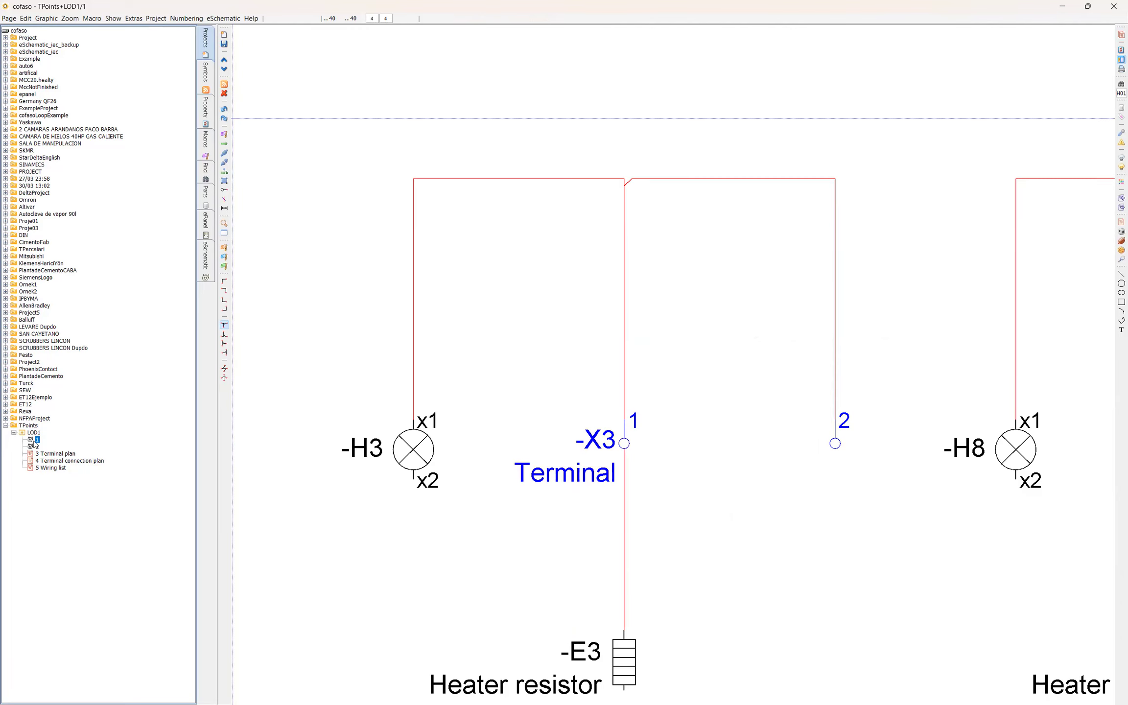
scroll(427, 549, "down", 2)
left_click_drag(806, 615, 727, 527)
scroll(727, 528, "down", 3)
left_click_drag(918, 622, 560, 347)
scroll(497, 424, "down", 1)
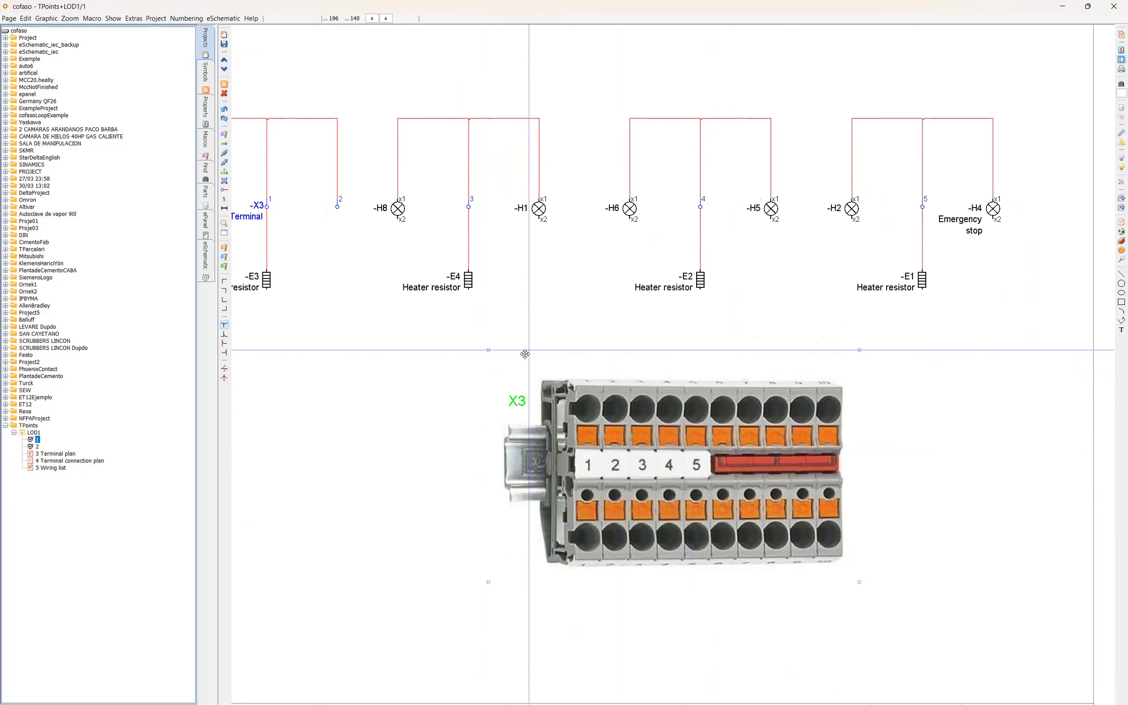
left_click_drag(461, 358, 576, 376)
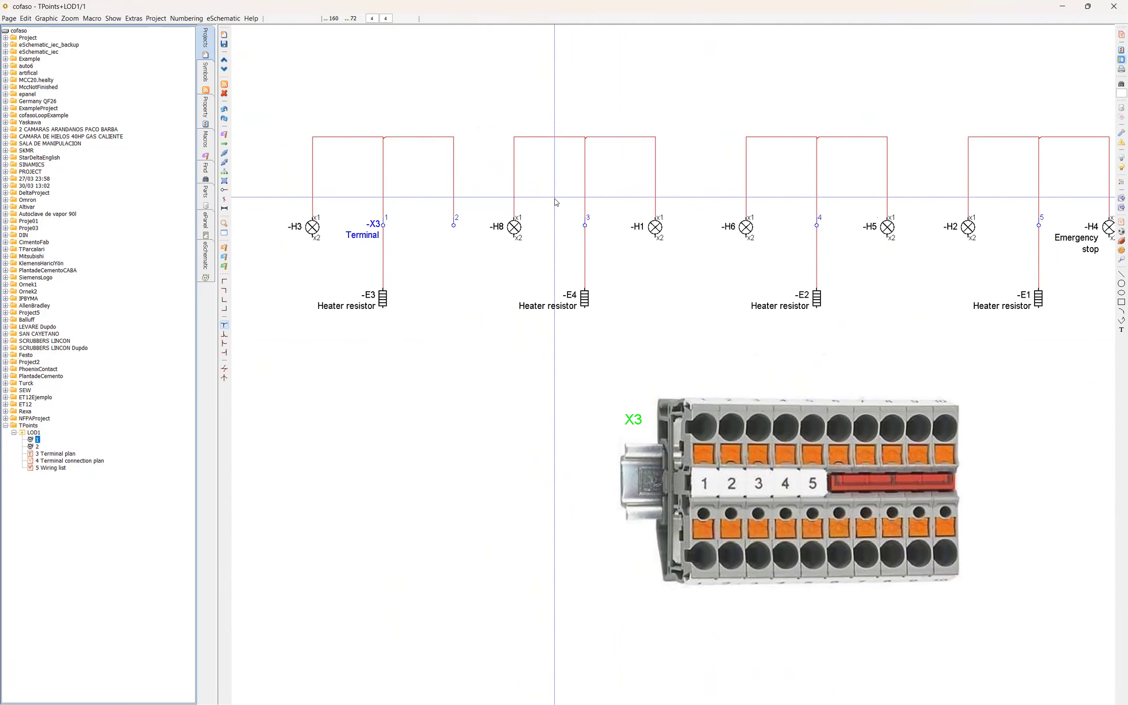
scroll(597, 146, "up", 2)
left_click_drag(886, 357, 976, 381)
left_click_drag(459, 121, 834, 563)
left_click(681, 201)
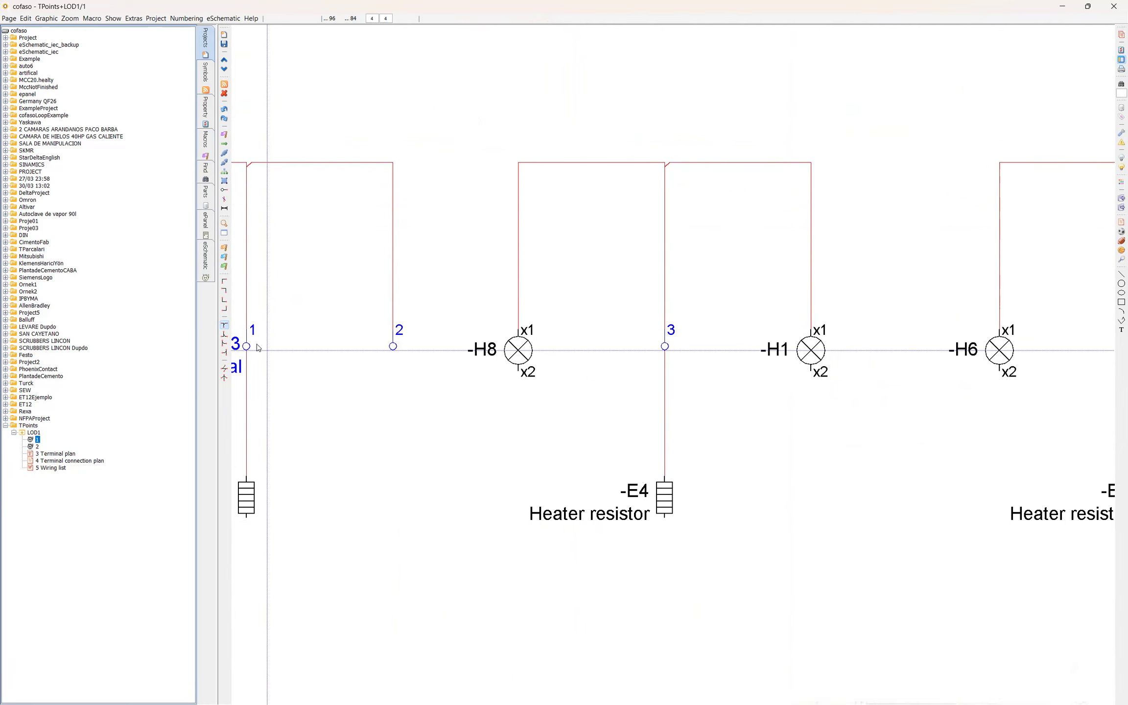
left_click(225, 326)
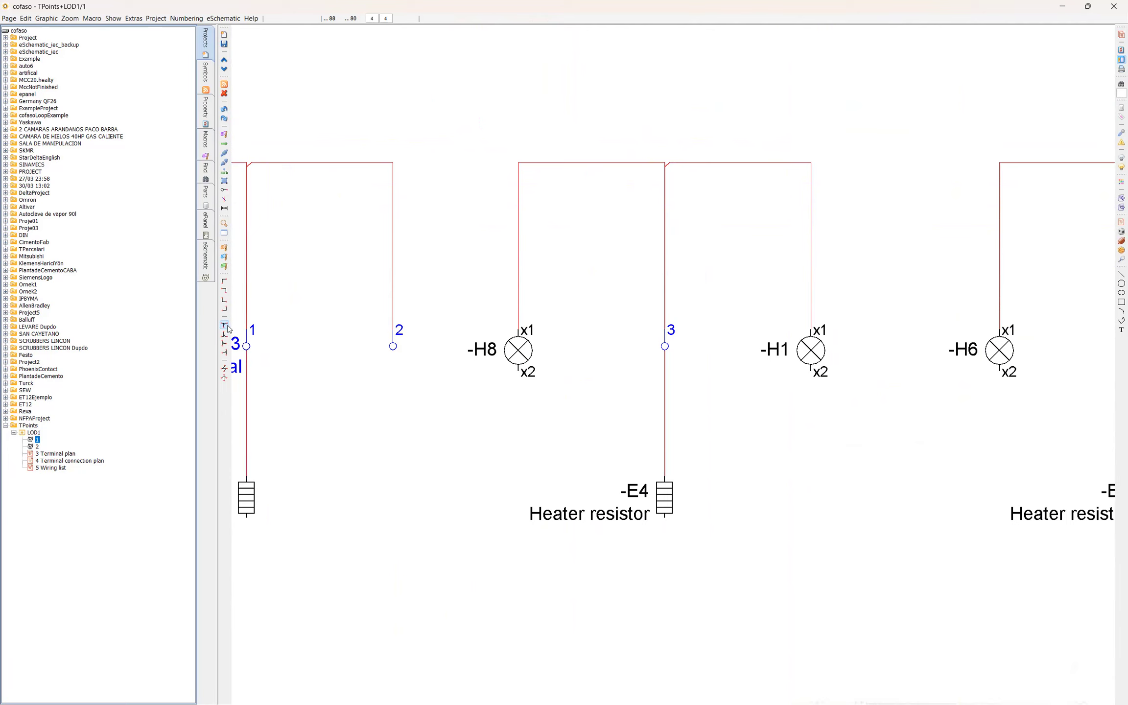
left_click(666, 114)
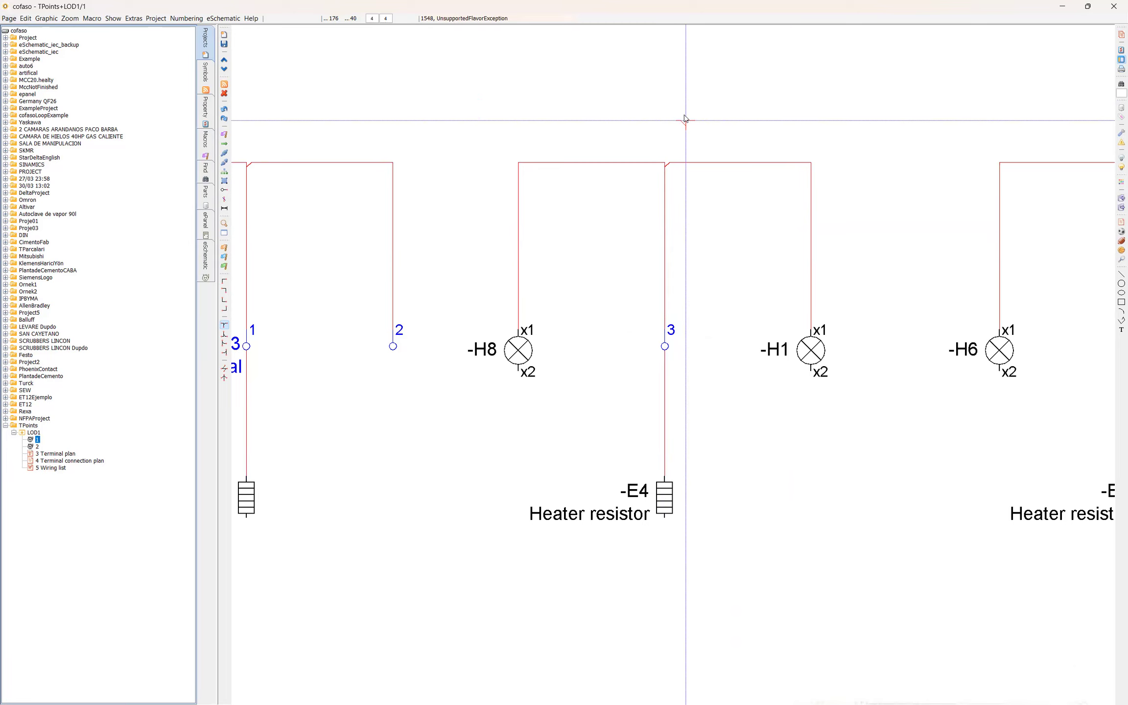
scroll(692, 180, "up", 5)
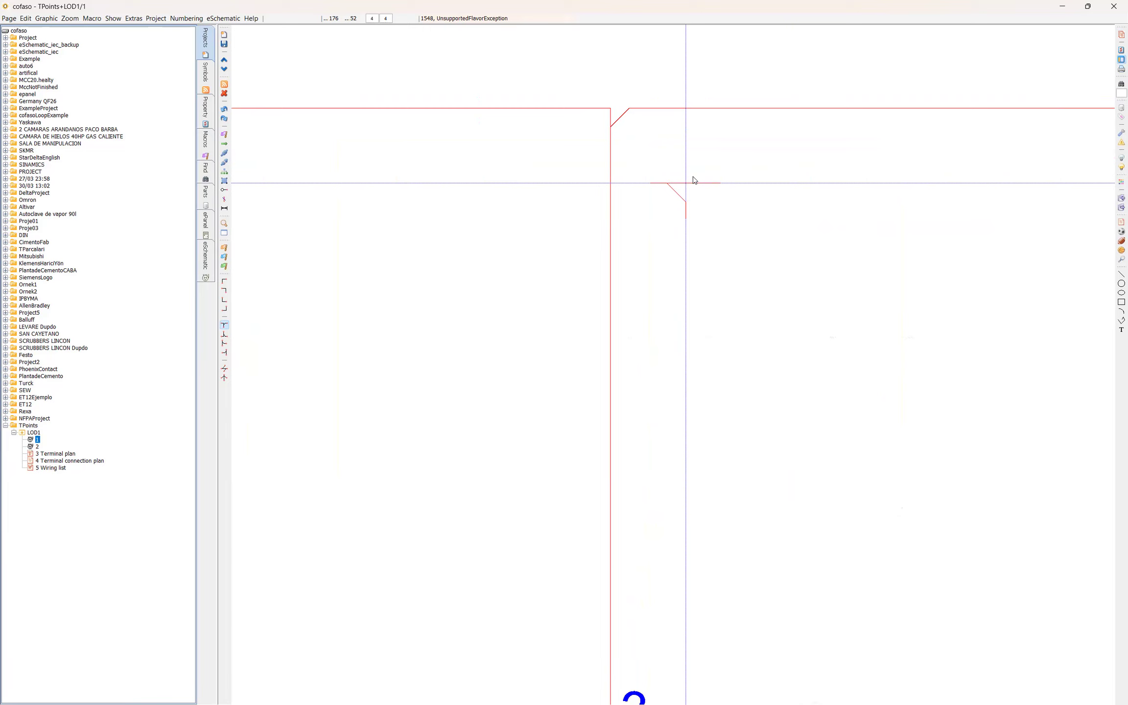
key("Tab")
scroll(692, 176, "down", 3)
key("Escape")
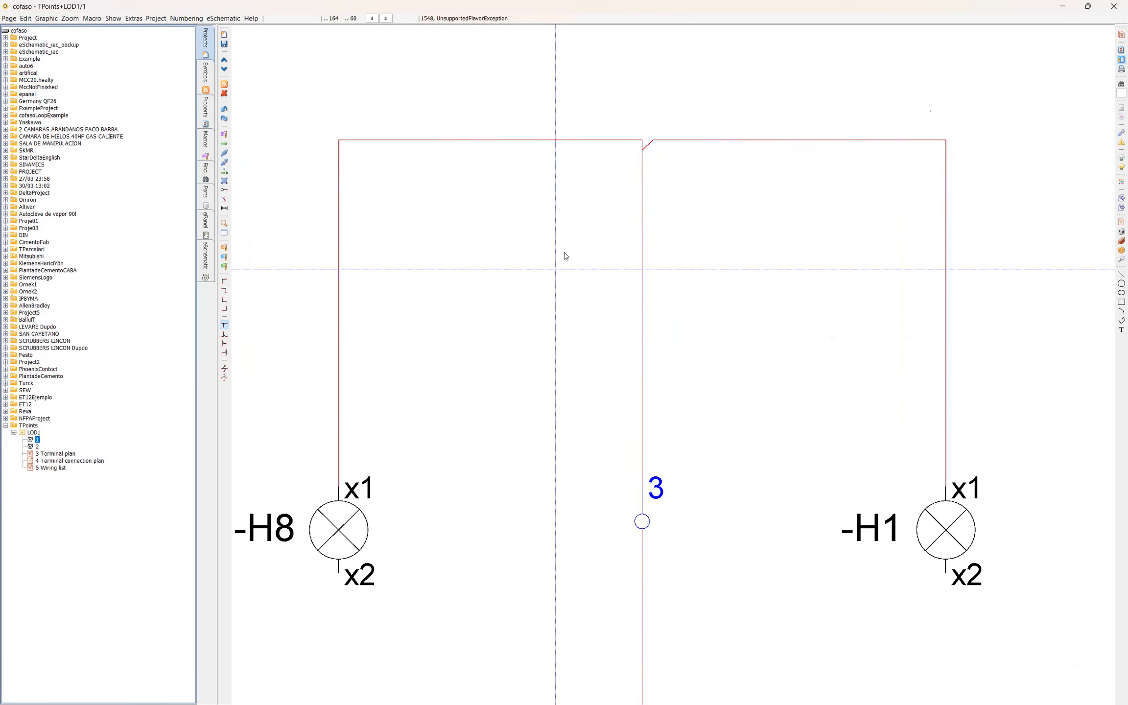
Replace the T-junction above terminal 3 with a mirrored one whose diagonal branches toward lamp -H8.
left_click_drag(564, 252, 599, 421)
scroll(568, 430, "down", 3)
left_click_drag(406, 410, 507, 404)
scroll(379, 382, "down", 1)
left_click_drag(380, 382, 400, 365)
scroll(798, 408, "up", 5)
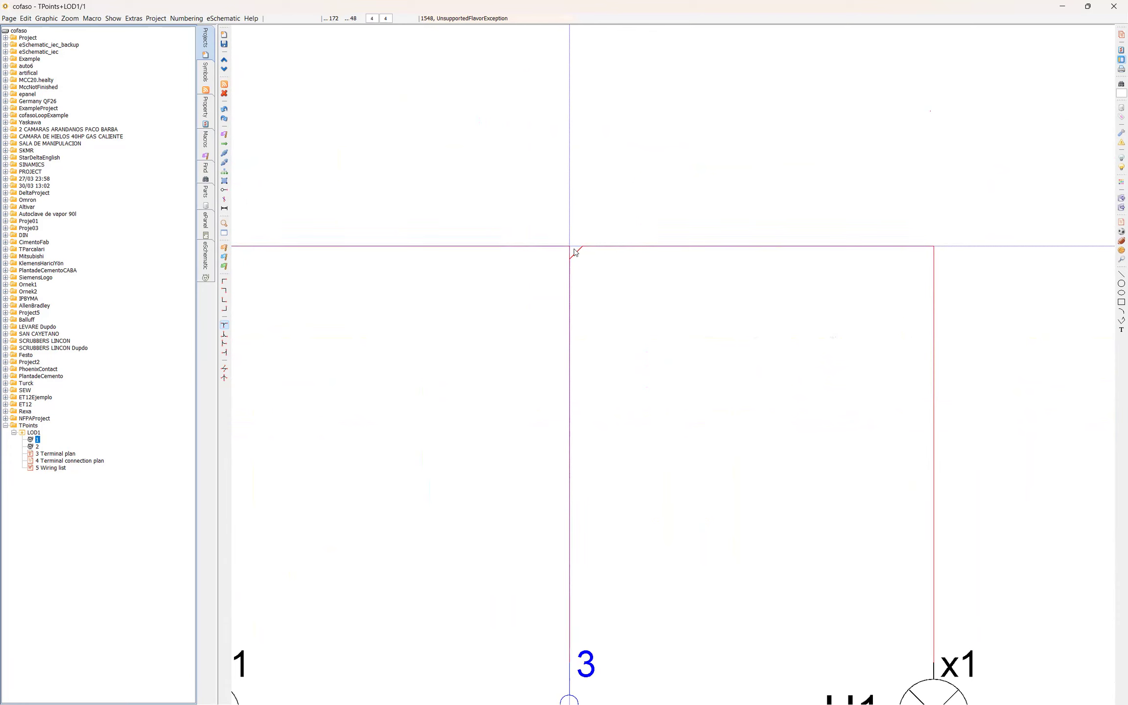
key("Escape")
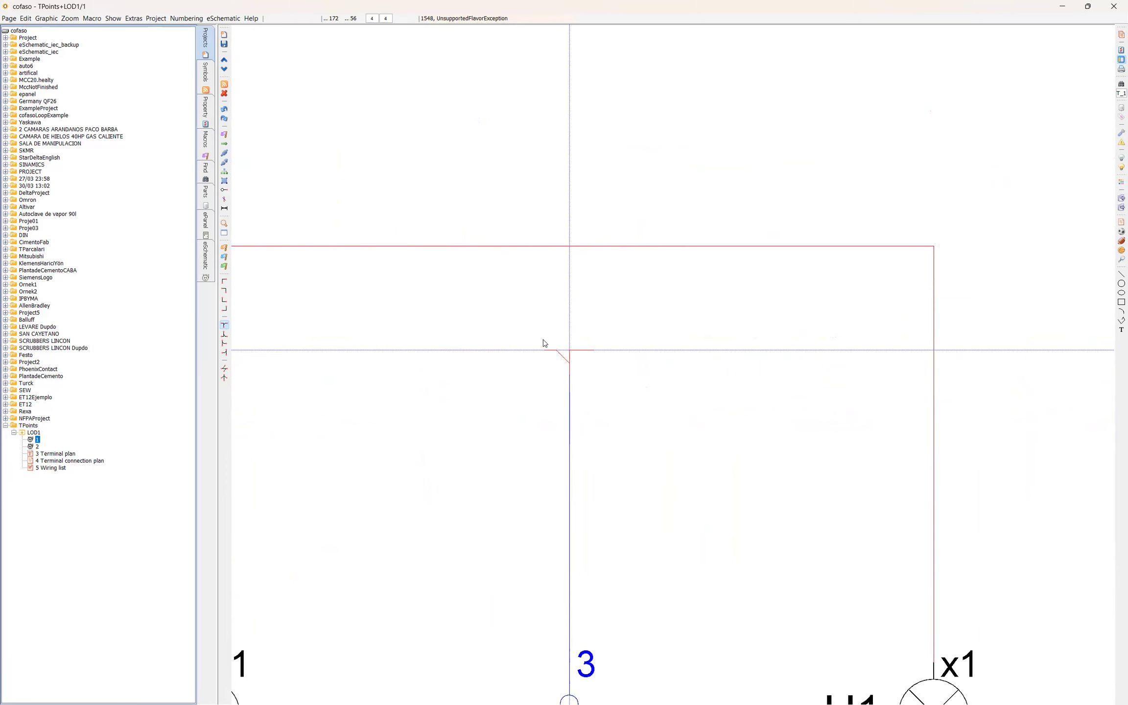
scroll(543, 342, "down", 2)
left_click(556, 281)
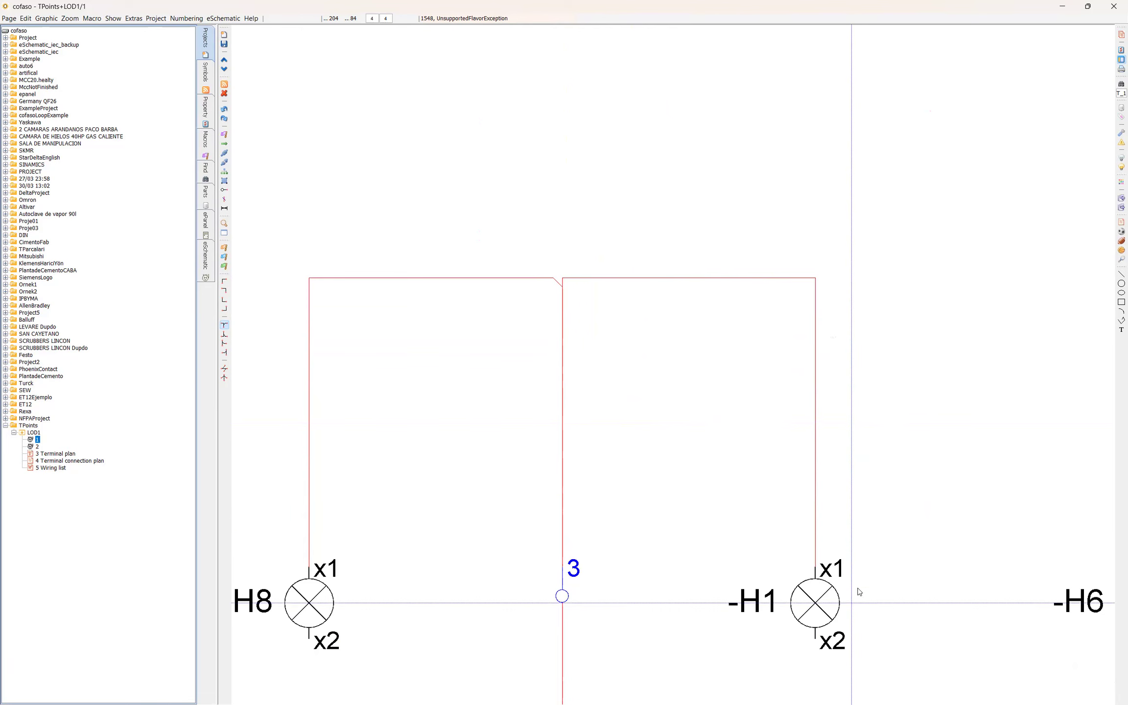
Save the modified page 1 and check the terminal destinations in the Terminal plan.
scroll(489, 542, "down", 1)
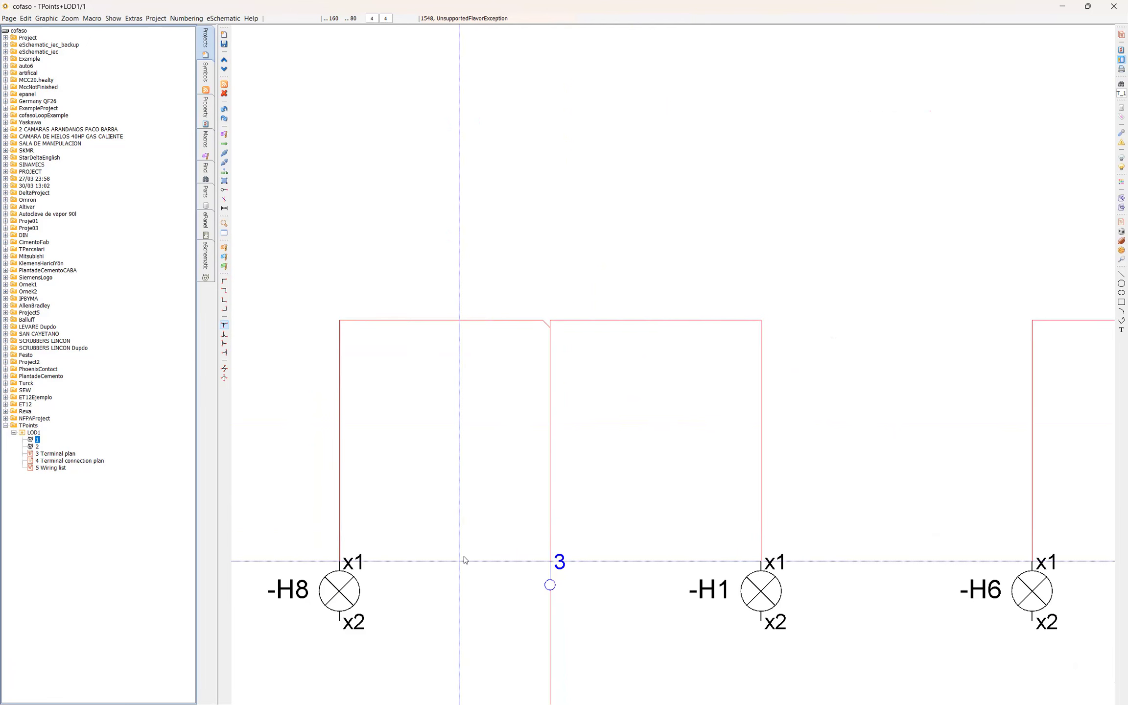
left_click_drag(458, 575, 483, 443)
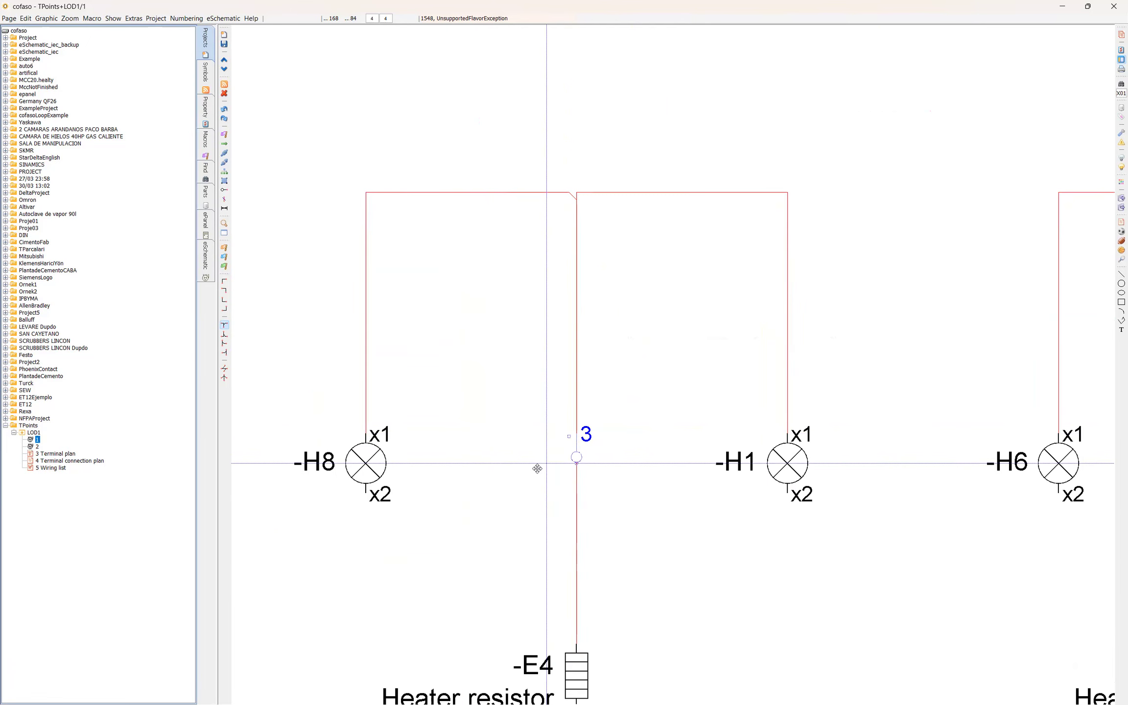
left_click(47, 454)
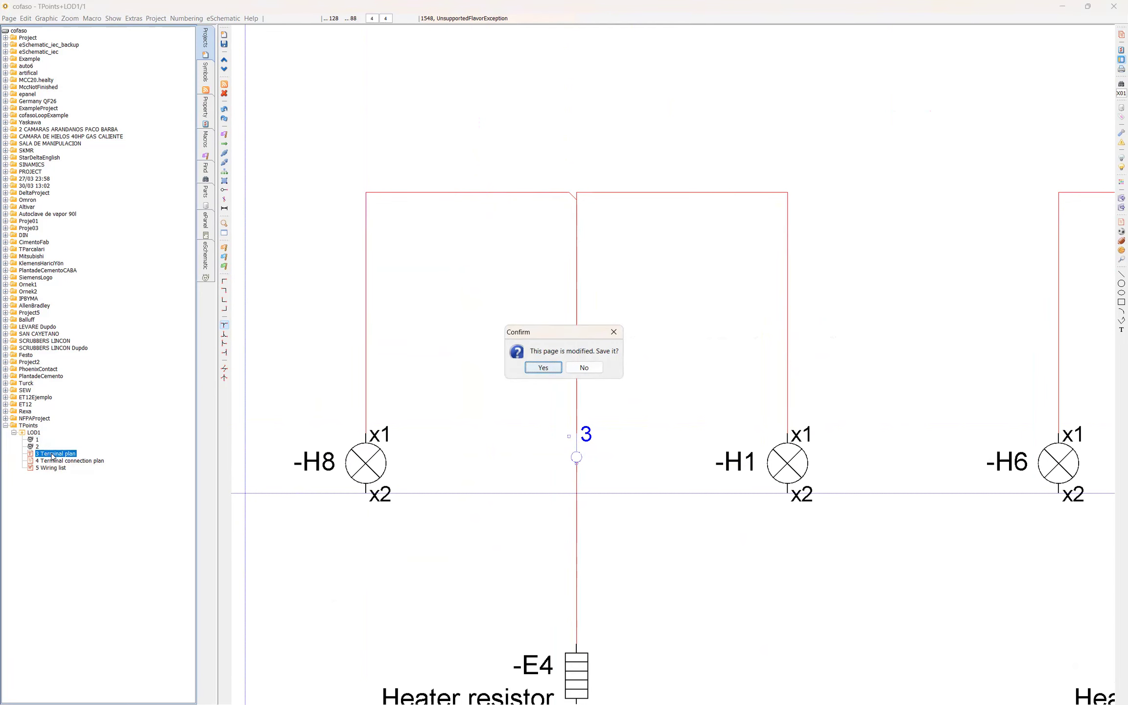
left_click(543, 368)
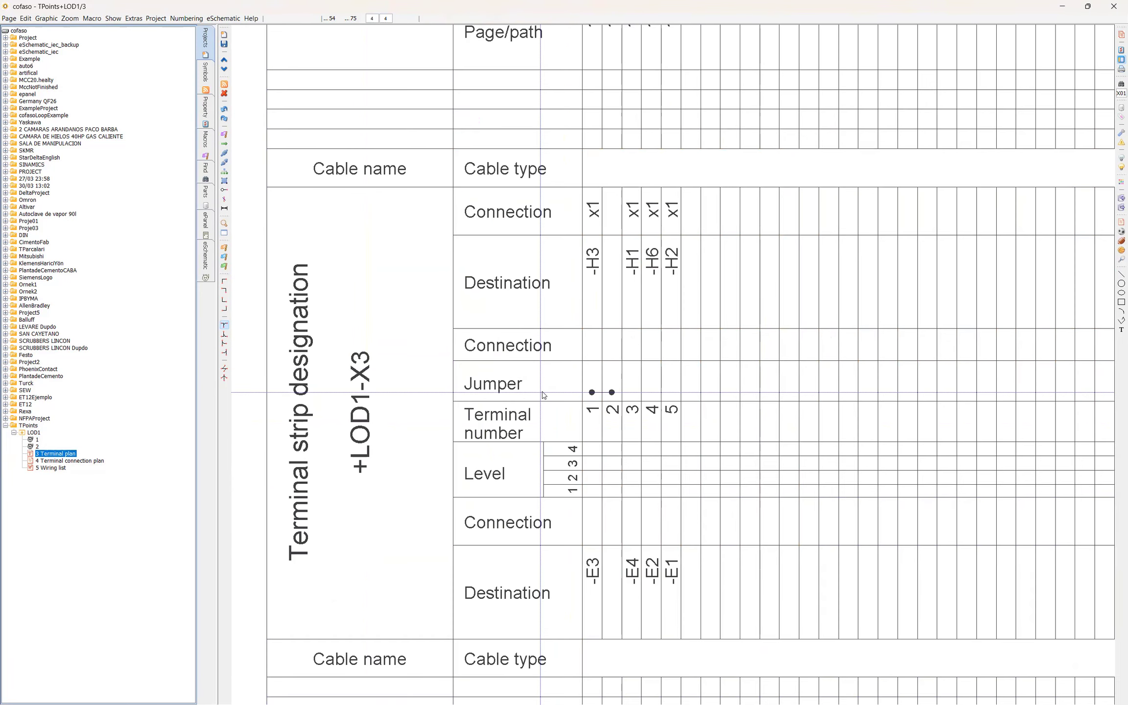
left_click_drag(643, 453, 606, 450)
left_click_drag(282, 329, 395, 390)
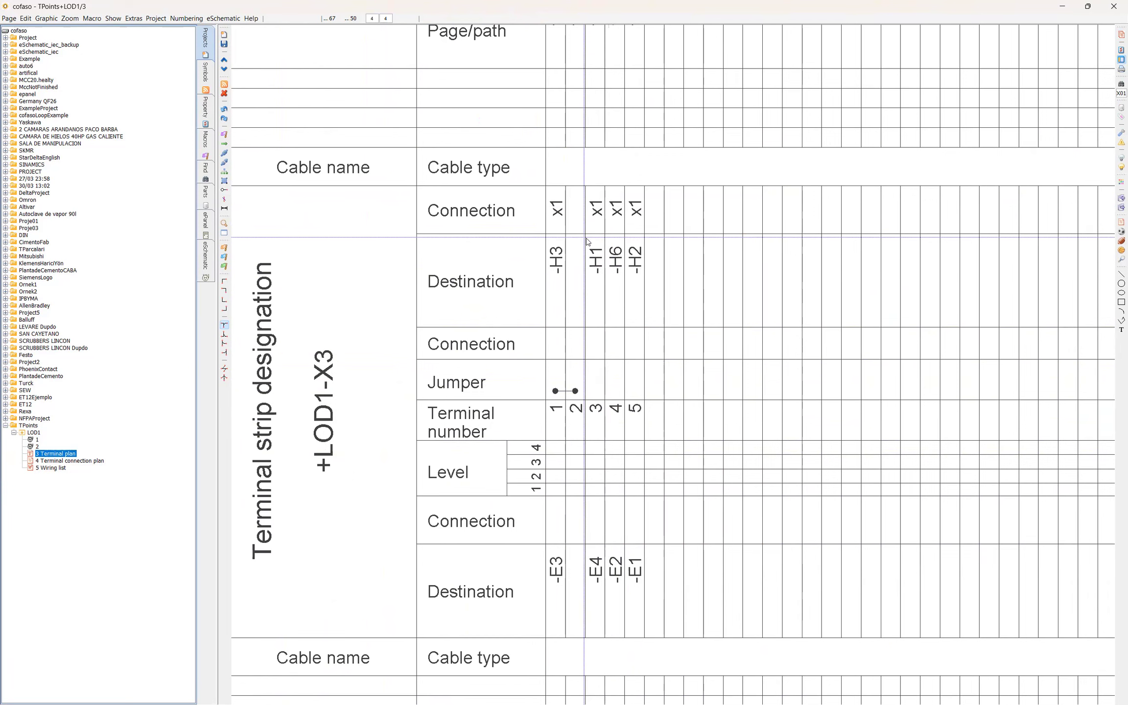
On page 1, place a T-junction above terminal 1 of -X3 with its diagonal branching toward lamp -H3.
left_click(38, 439)
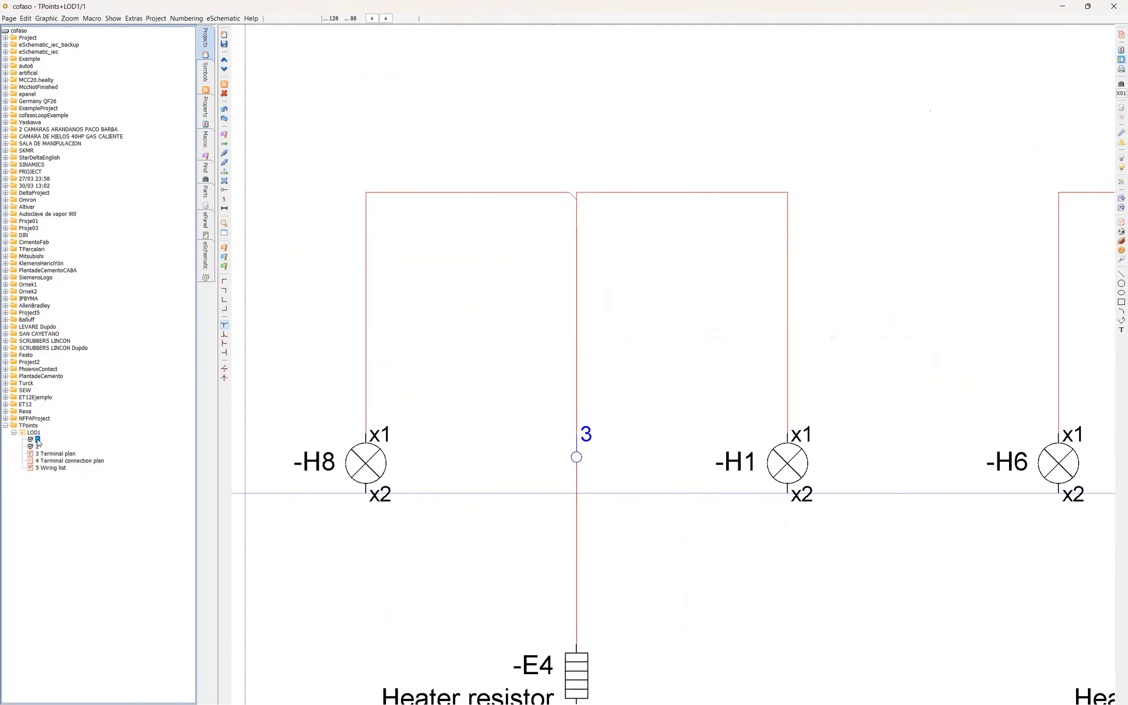
left_click(889, 539)
key("Escape")
scroll(877, 535, "down", 2)
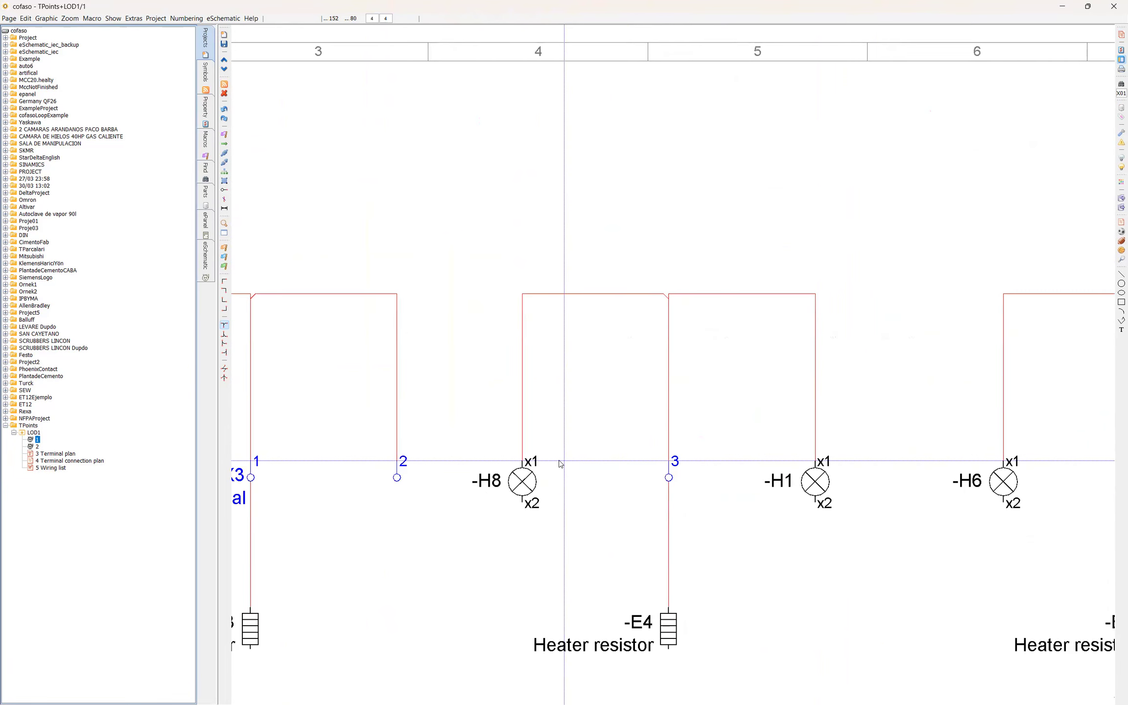
left_click_drag(605, 475, 928, 466)
scroll(569, 271, "up", 4)
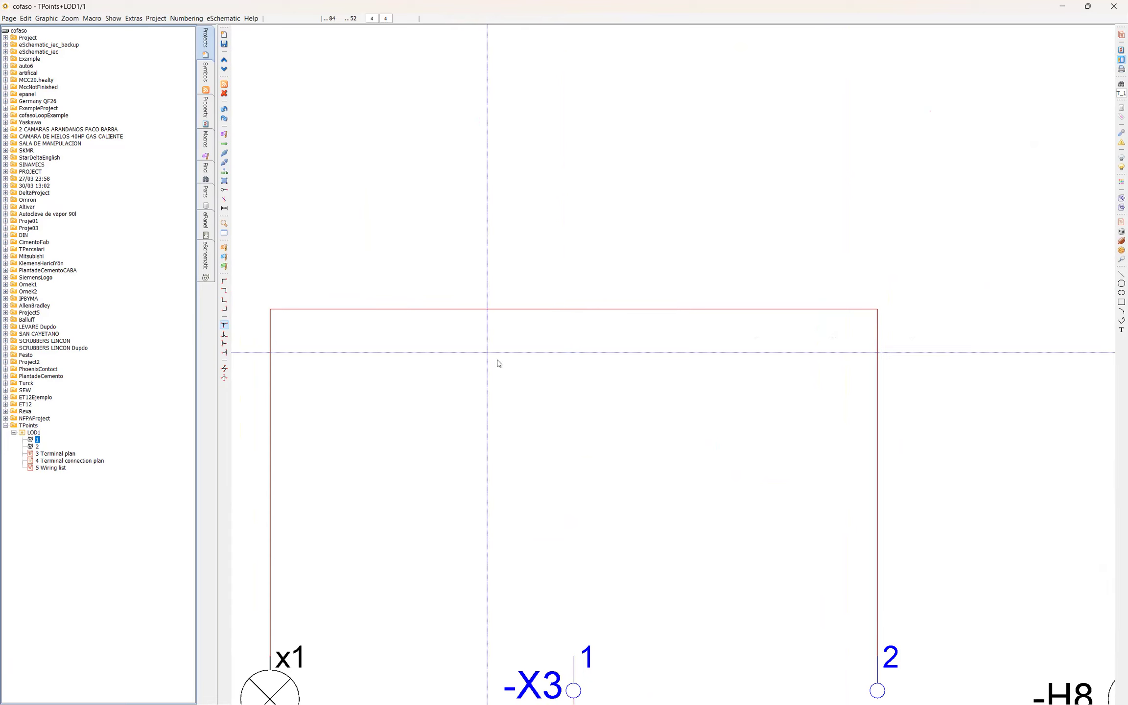
left_click(225, 327)
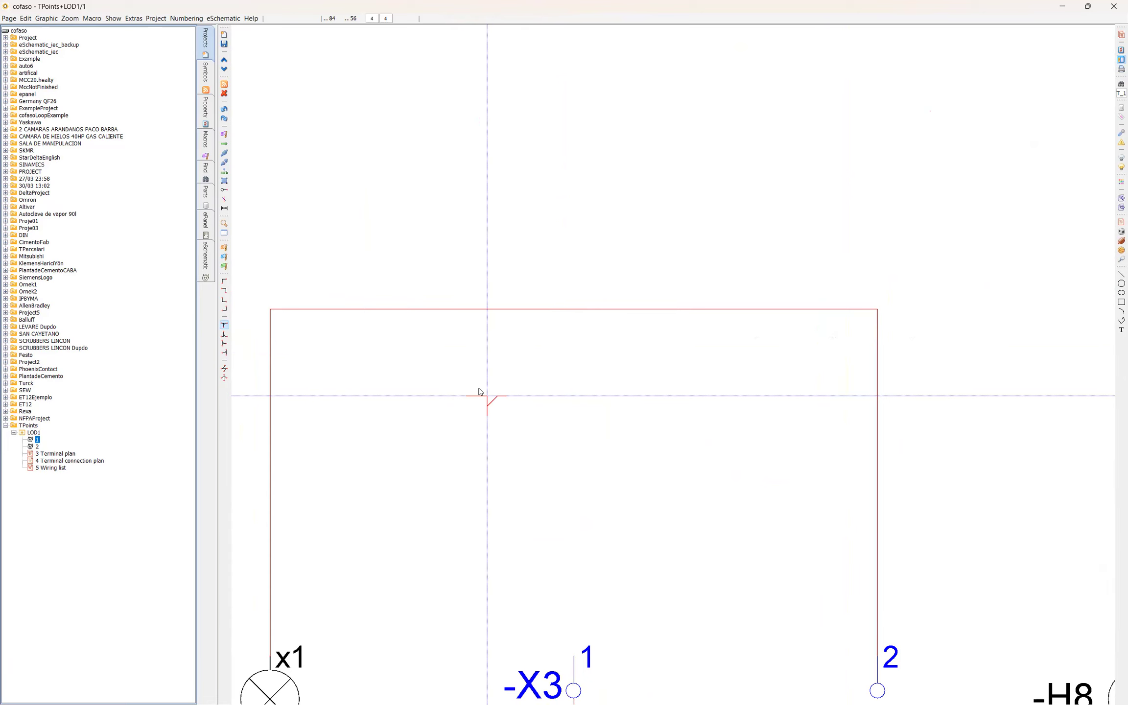
key("Tab")
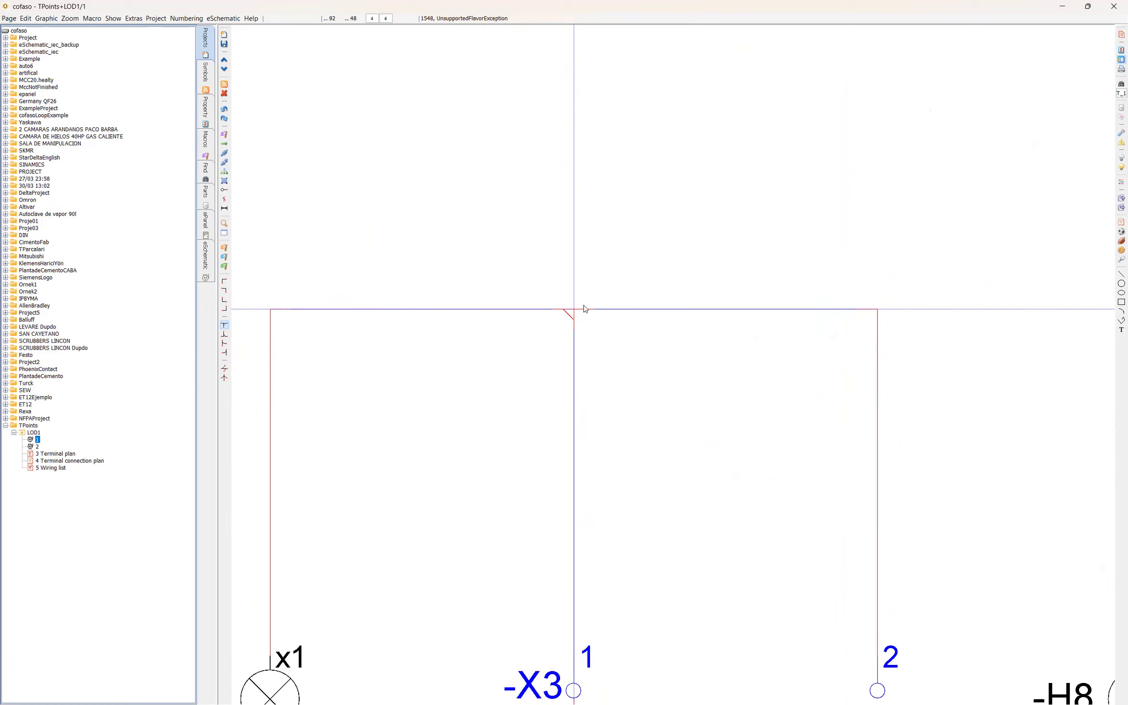
left_click(626, 422)
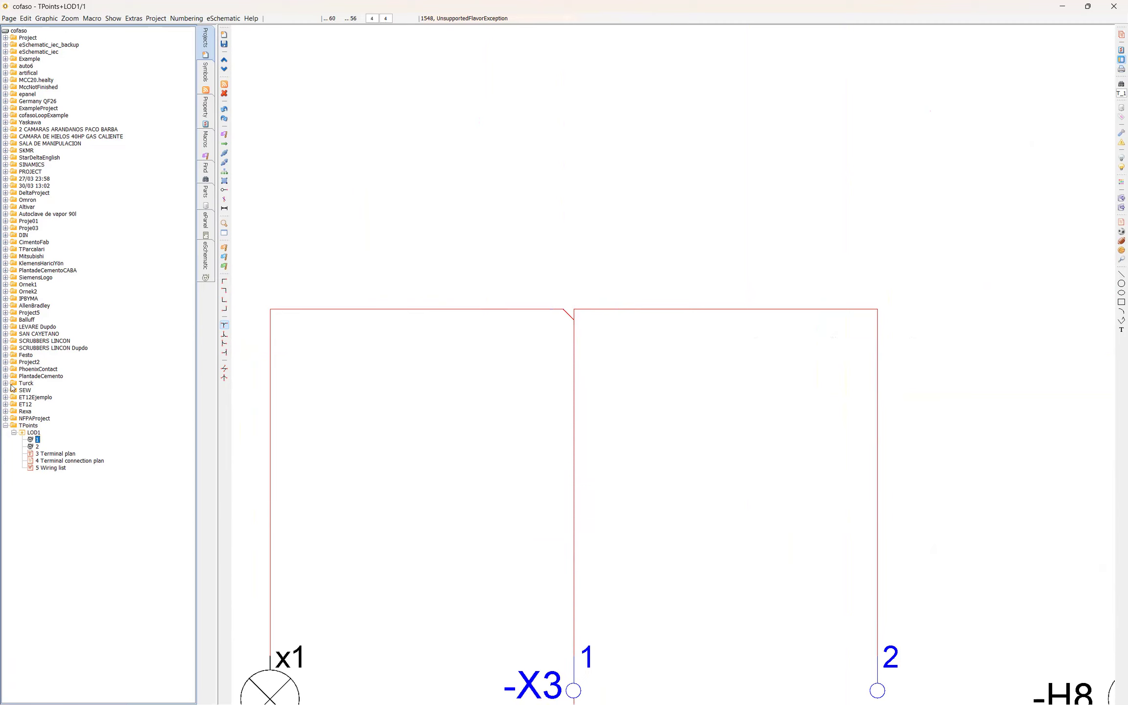
Save page 1 and compare its wiring around terminals 1 and 2 with the Terminal plan.
left_click(65, 456)
left_click(533, 371)
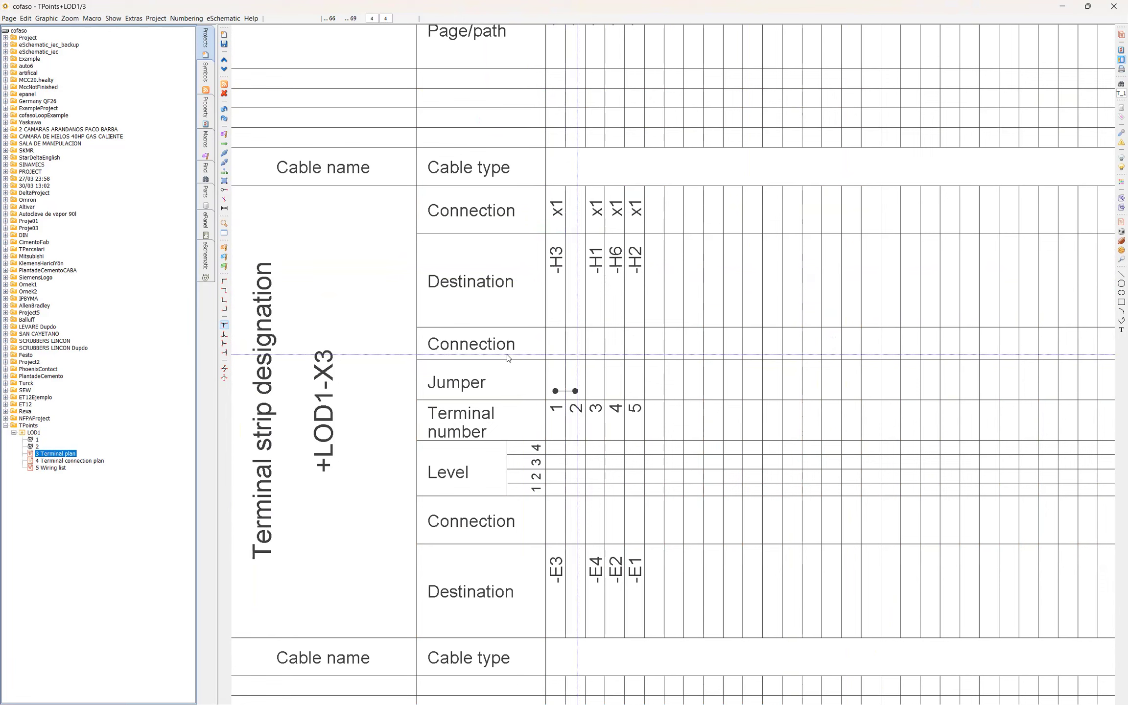
left_click(37, 441)
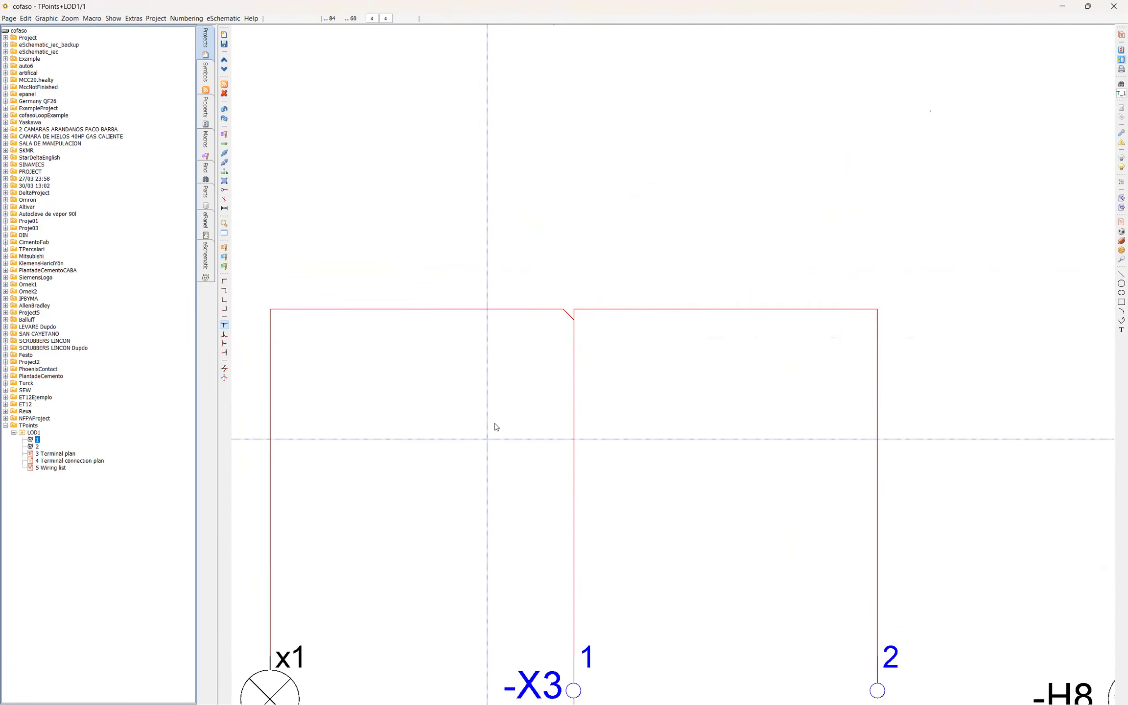
scroll(496, 425, "down", 3)
left_click_drag(671, 509, 696, 379)
left_click_drag(317, 401, 491, 528)
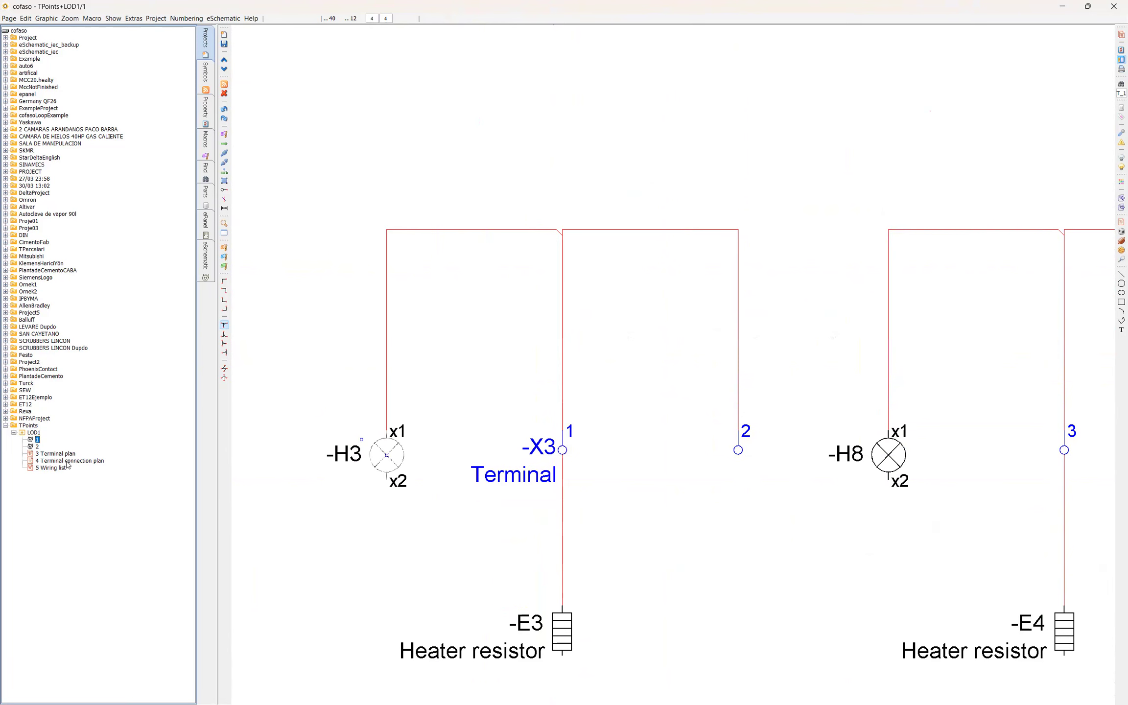
left_click(65, 454)
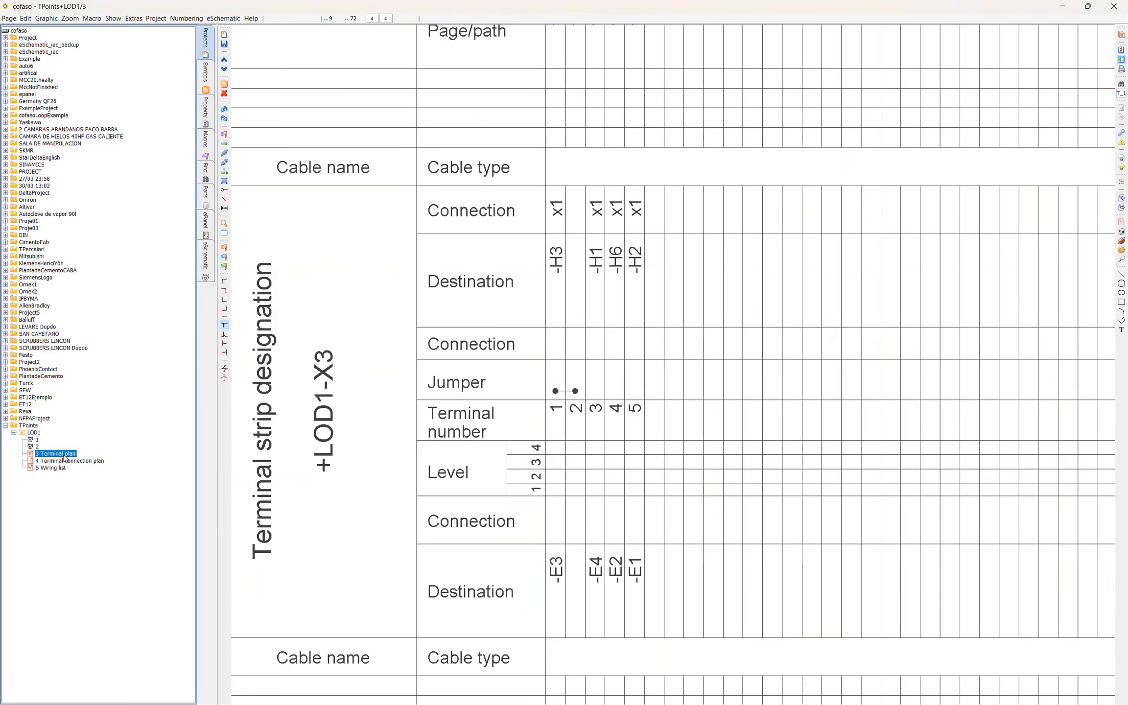
left_click(33, 440)
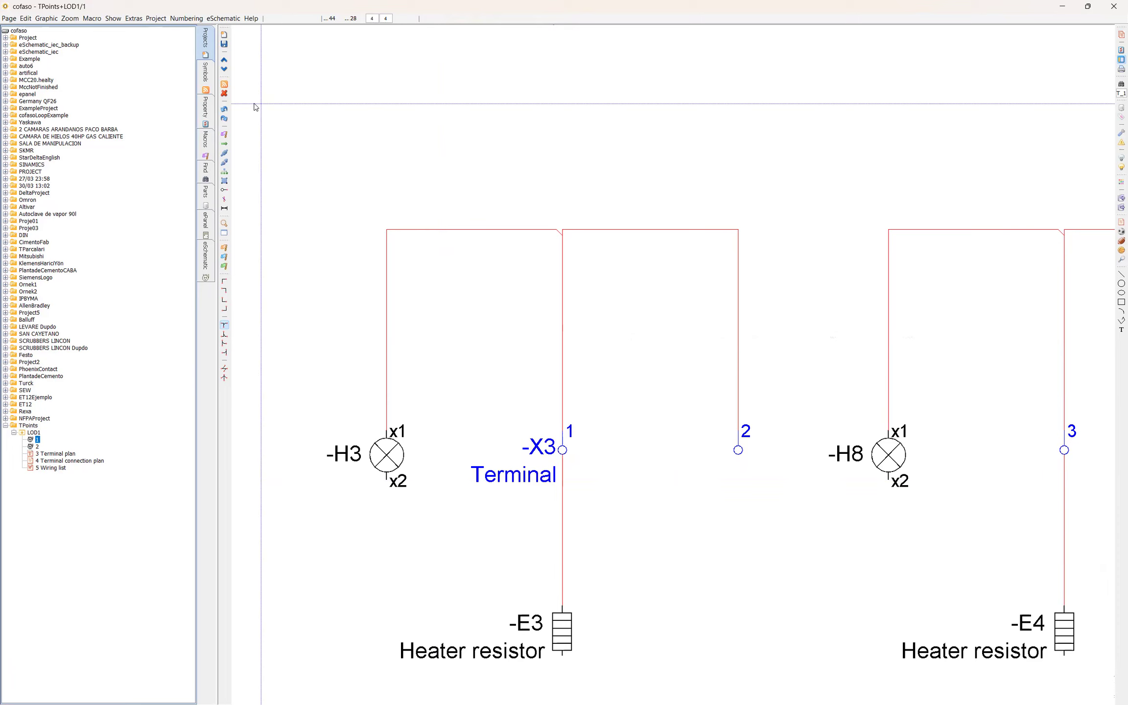
Regenerate the pages in the tree with Terminal plan, Terminal connection plan and Wiring list selected, and inspect the Terminal plan.
left_click(151, 18)
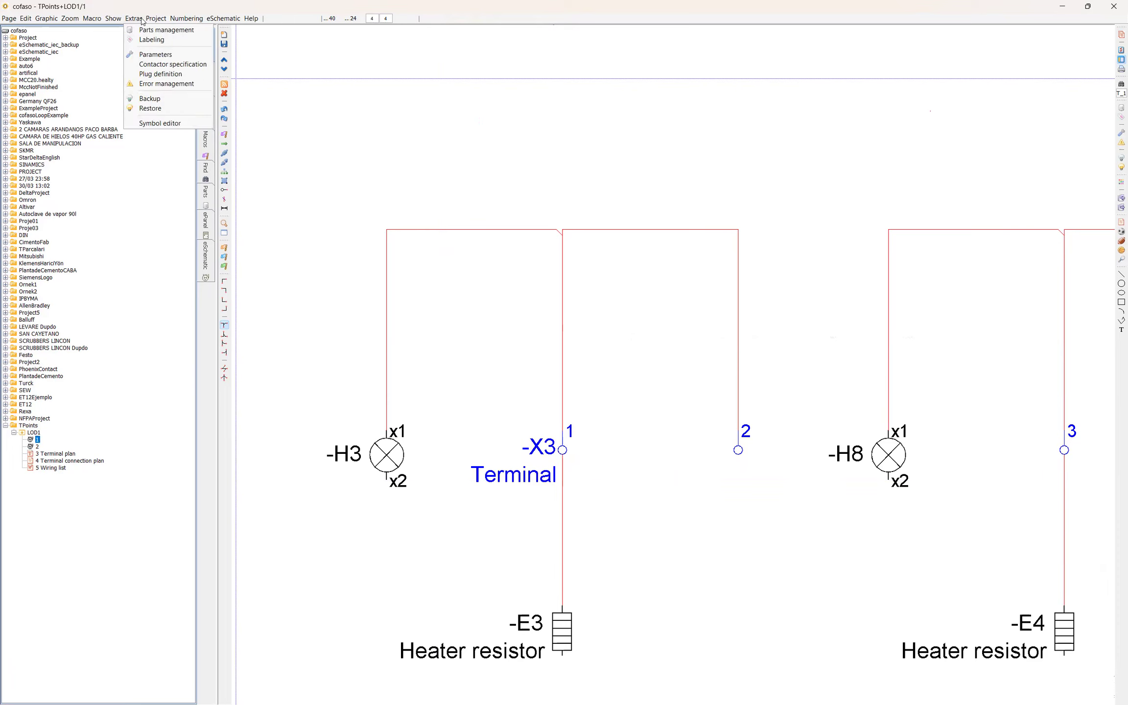
left_click(99, 20)
left_click(113, 18)
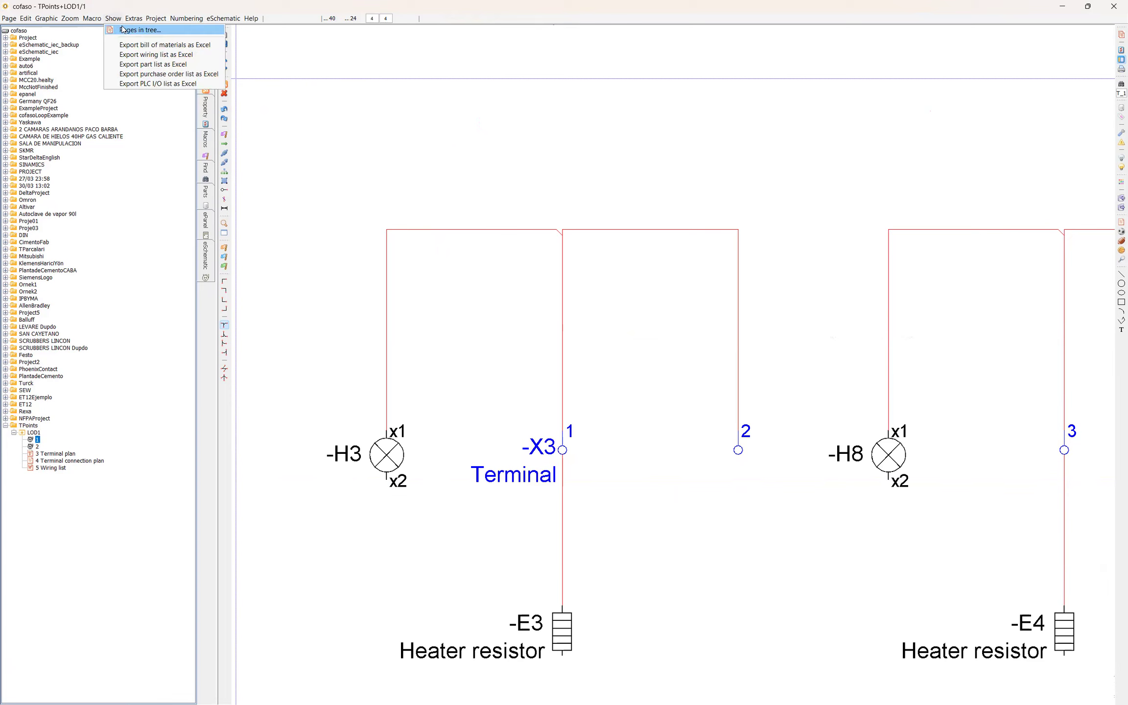
left_click(127, 30)
left_click(582, 414)
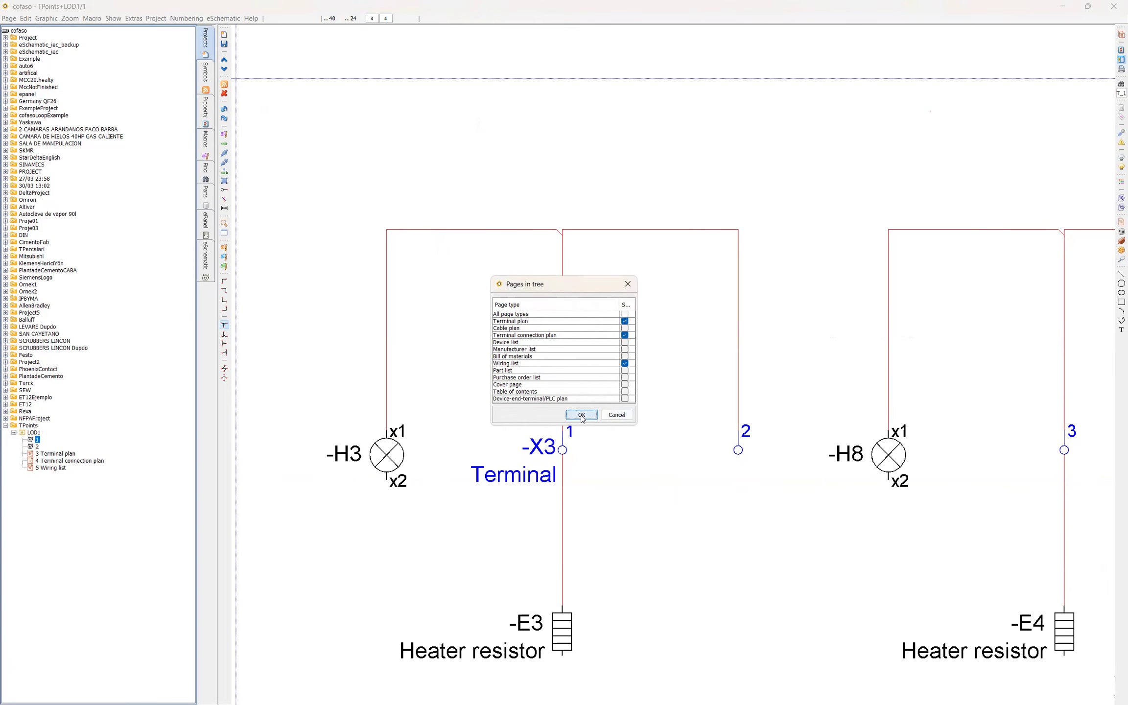
left_click(59, 453)
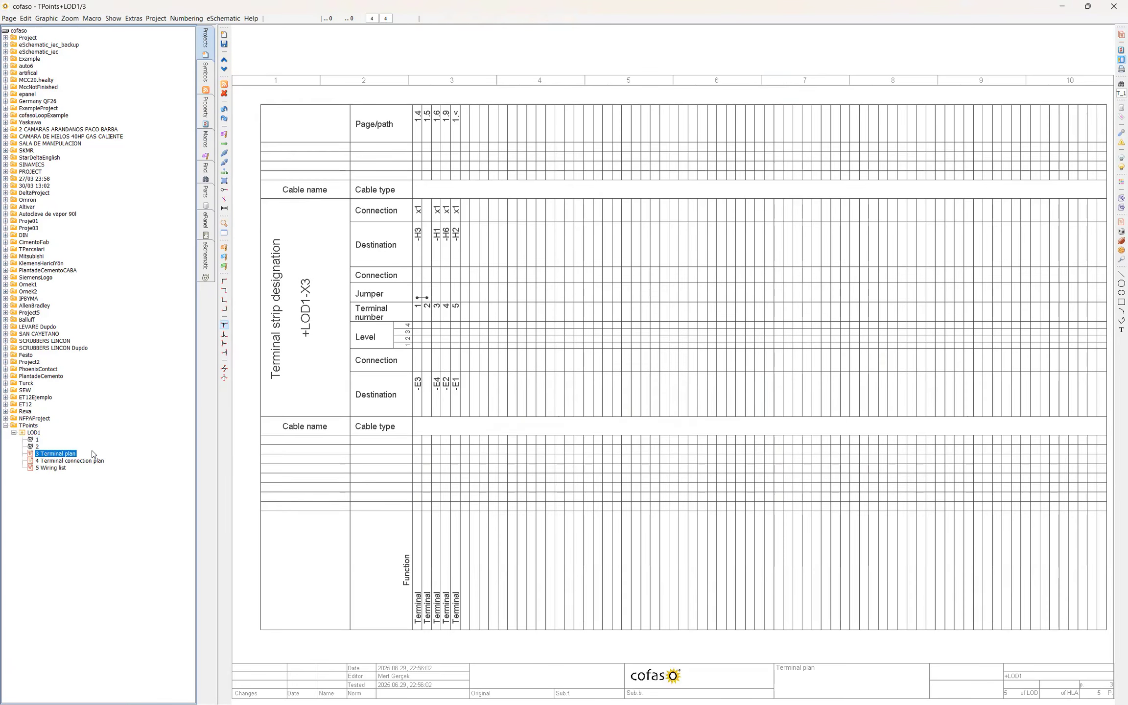
scroll(482, 223, "up", 3)
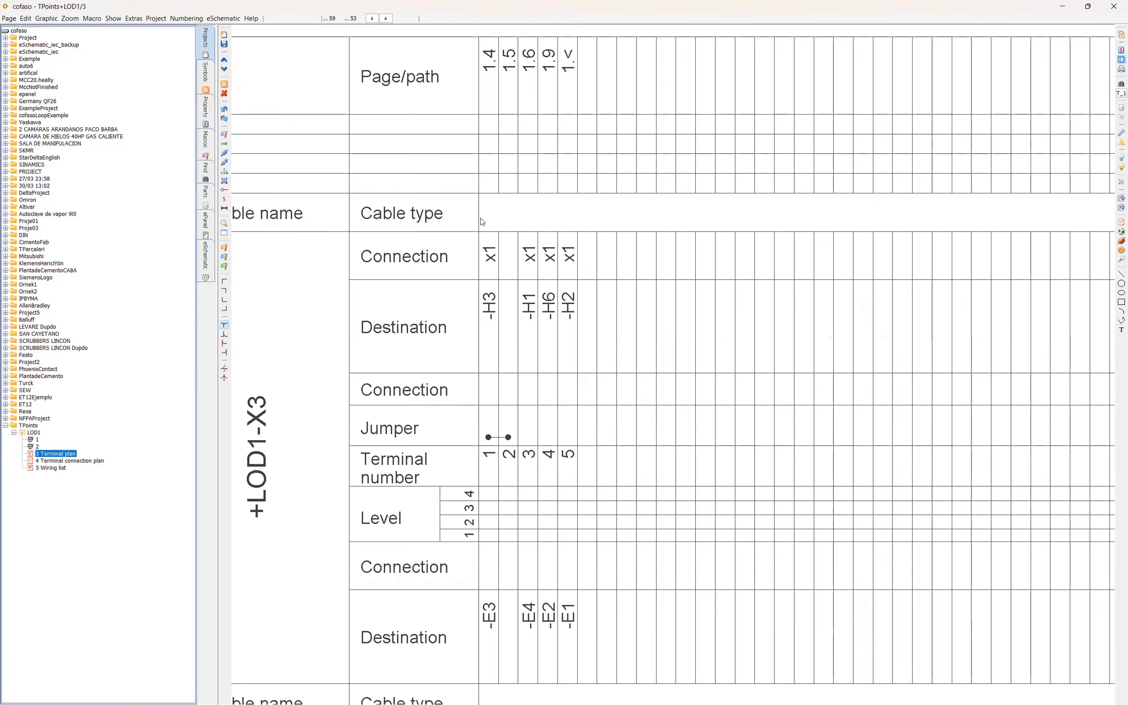
Return to page 1 and examine the junctions of the terminal 4 and terminal 5 circuits.
left_click(37, 440)
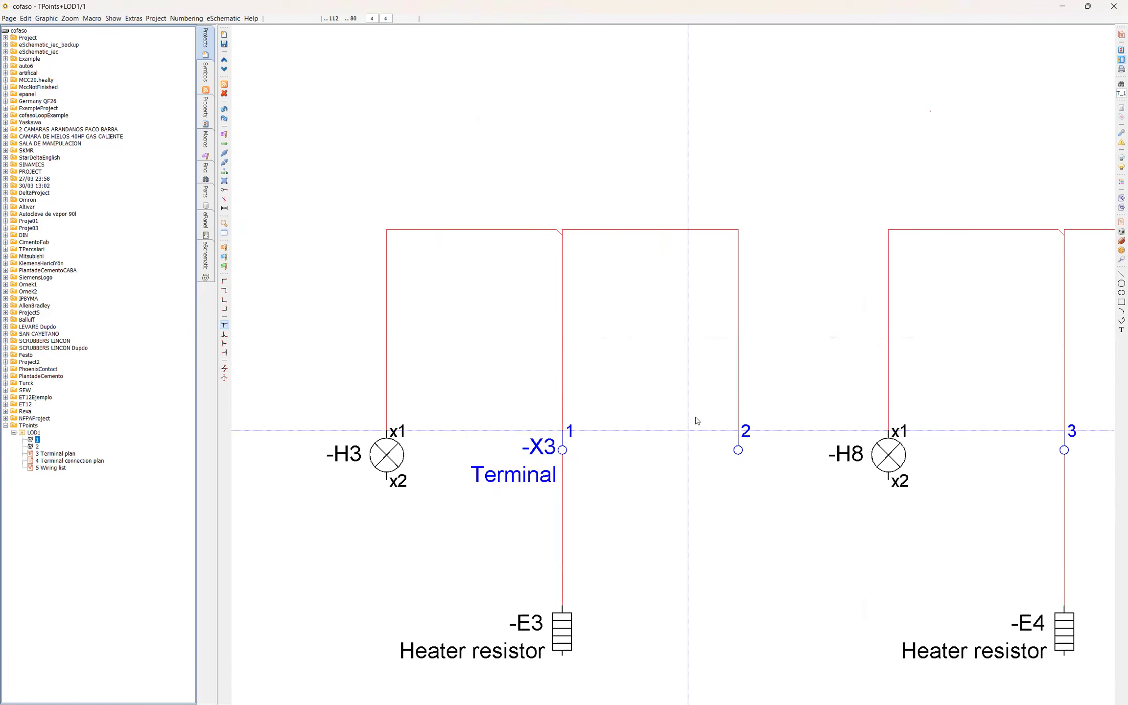
scroll(690, 421, "down", 2)
left_click_drag(827, 444, 394, 392)
left_click_drag(881, 479, 491, 434)
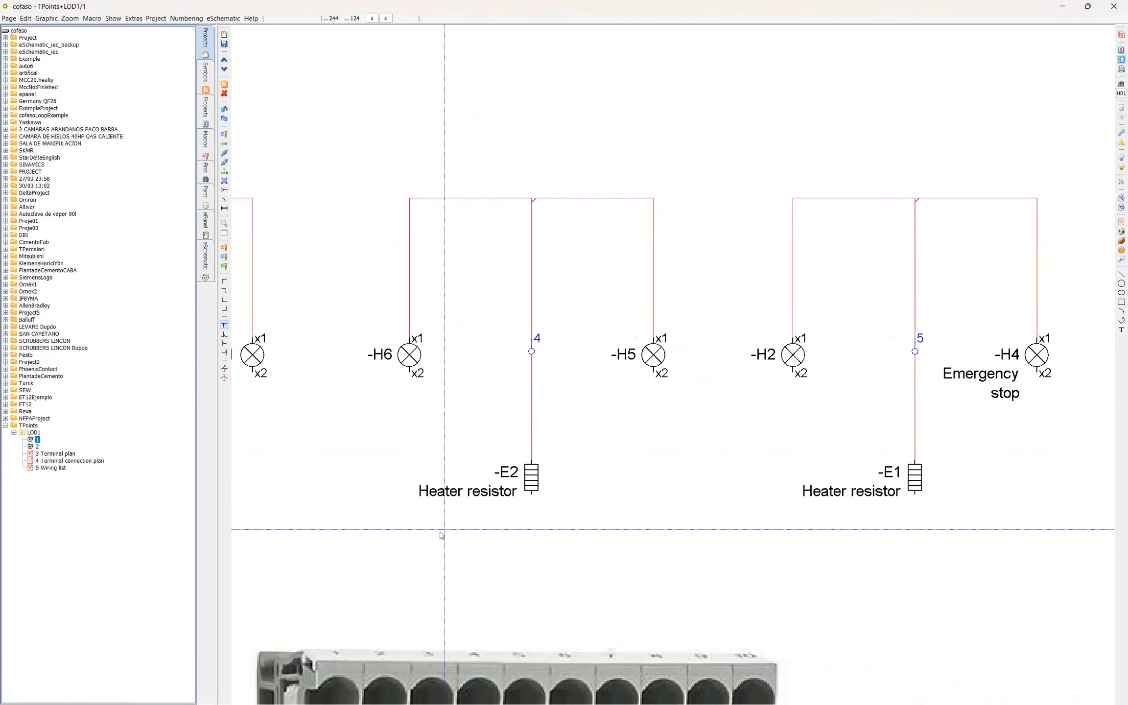
Inspect the T-junction above terminal 4 and its branches to lamps -H6 and -H5, alongside the X3 terminal block picture.
left_click_drag(425, 531, 489, 540)
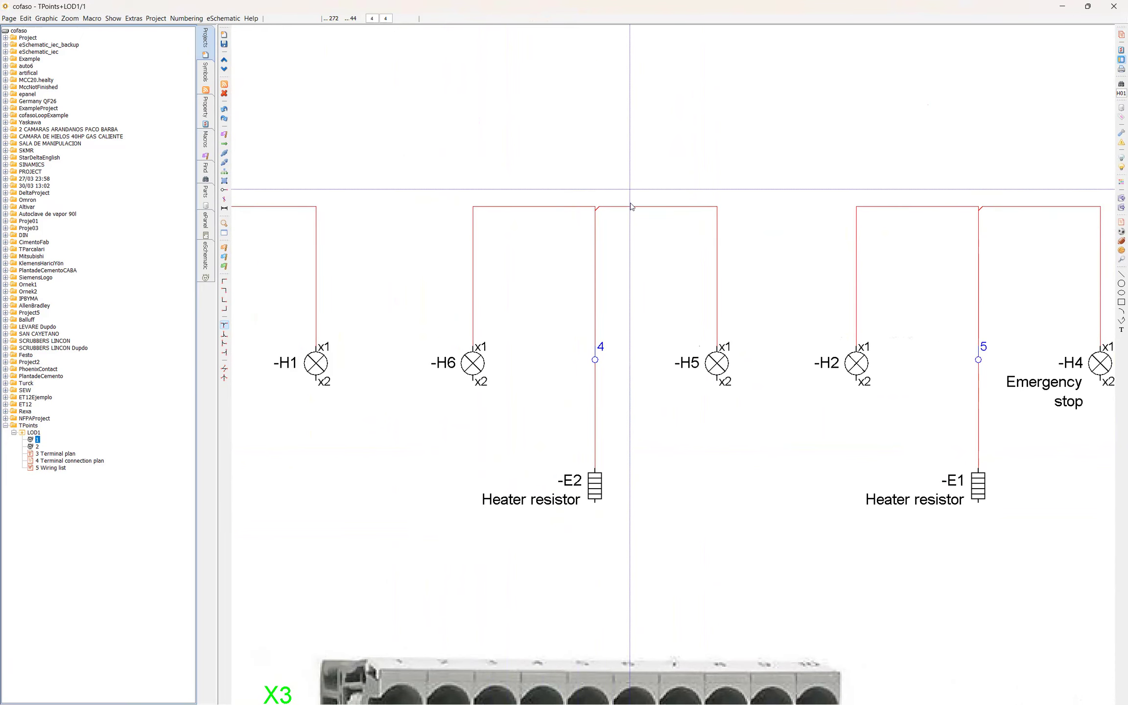
scroll(595, 201, "up", 2)
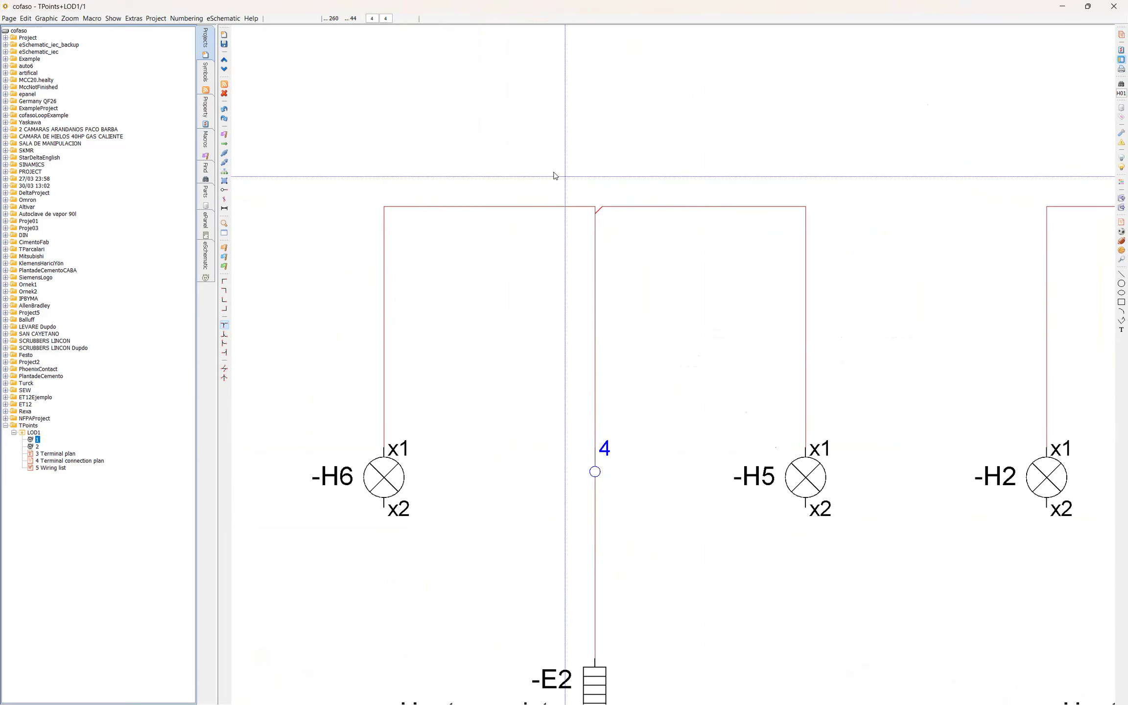
scroll(516, 256, "down", 3)
scroll(483, 327, "up", 2)
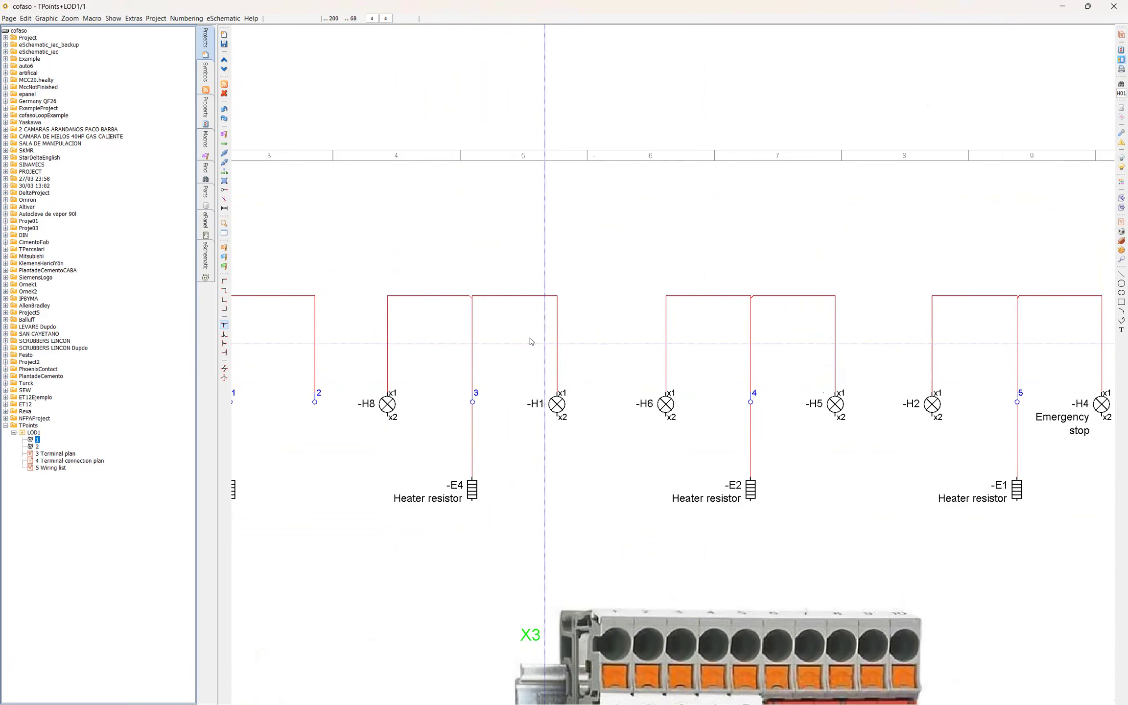
scroll(750, 360, "up", 2)
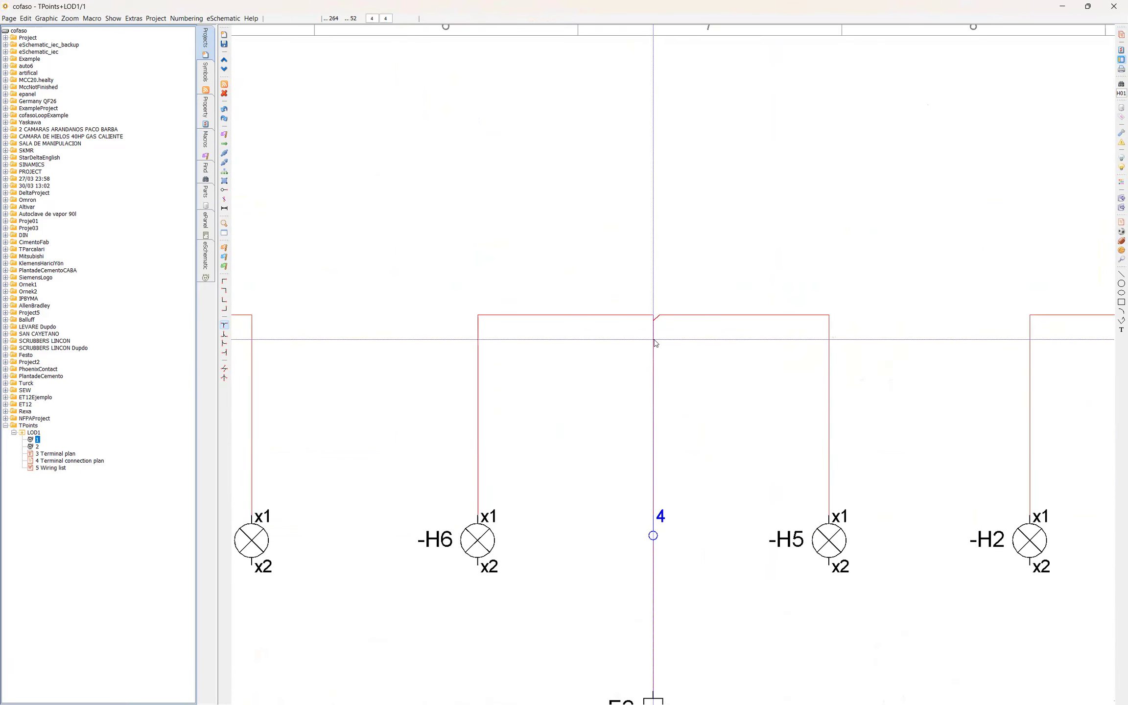
scroll(555, 565, "down", 1)
left_click_drag(554, 567, 535, 245)
scroll(535, 500, "down", 1)
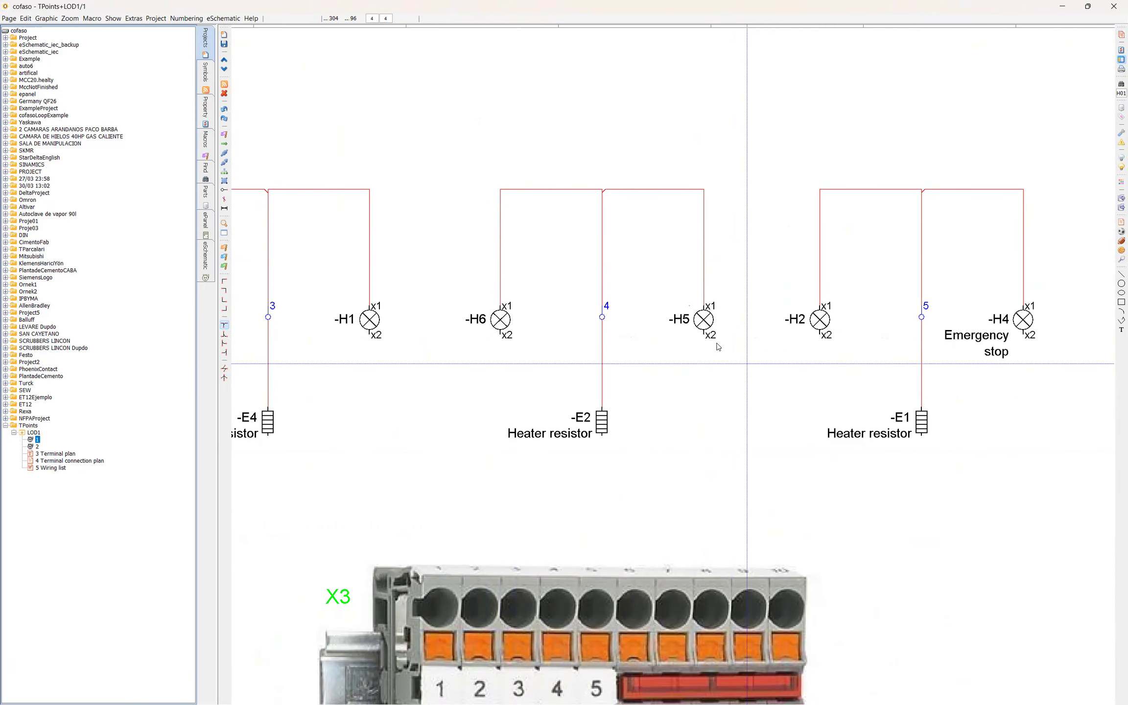
scroll(573, 203, "up", 1)
left_click_drag(572, 329, 639, 391)
key("Escape")
left_click_drag(572, 328, 647, 390)
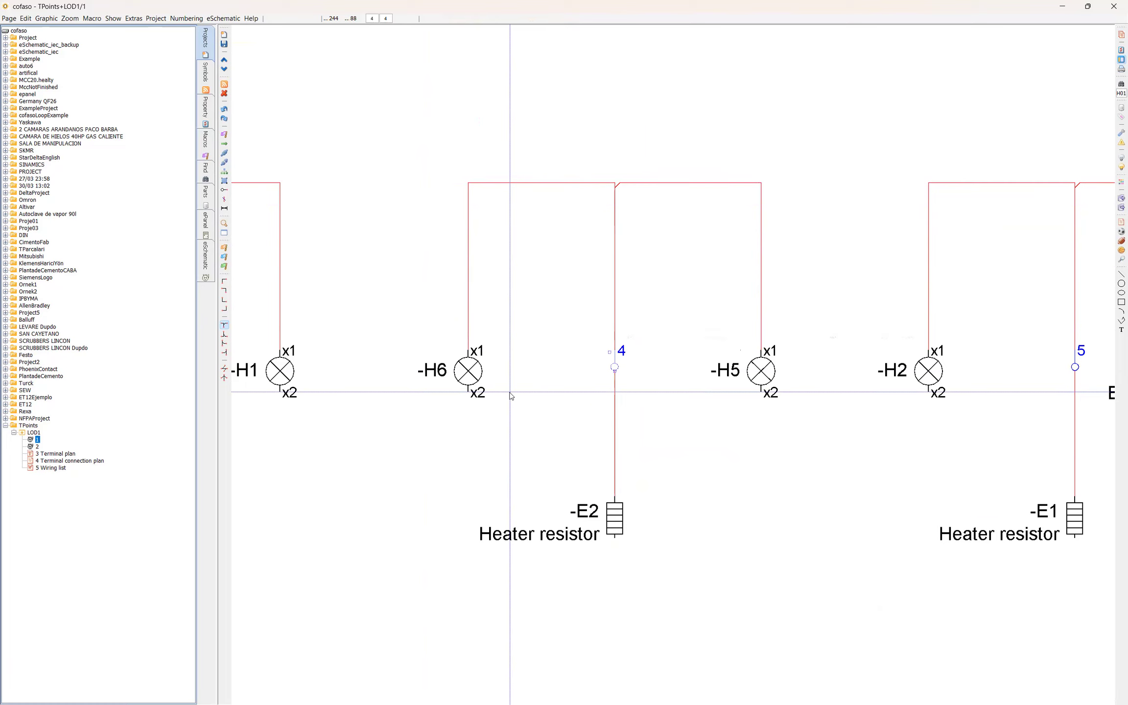
scroll(433, 547, "down", 1)
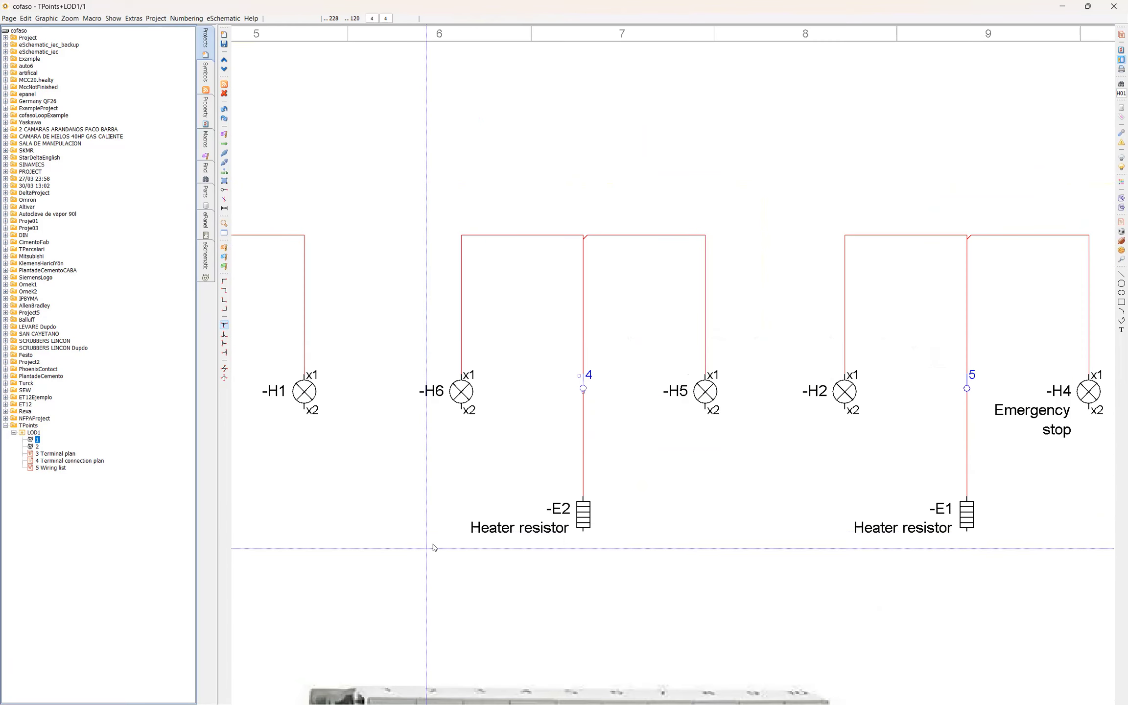
scroll(434, 547, "down", 1)
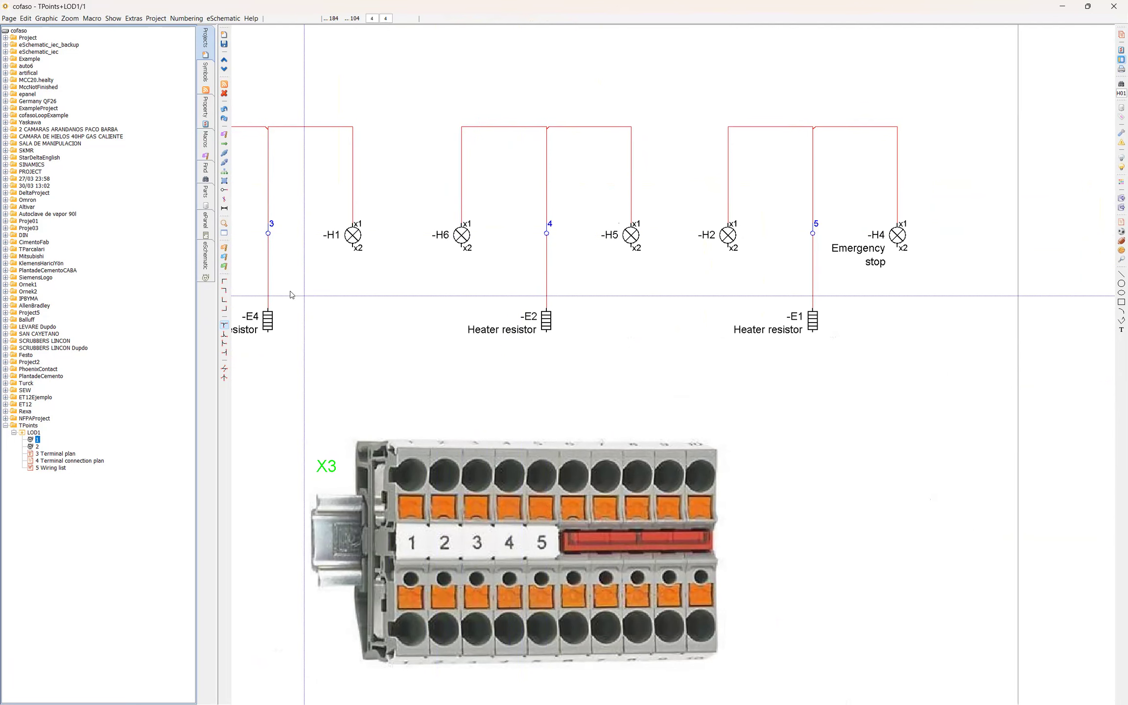
Draw one line from terminal 4 on the X3 picture to lamp -H6 and another from above terminal 4 to lamp -H5.
left_click(1120, 321)
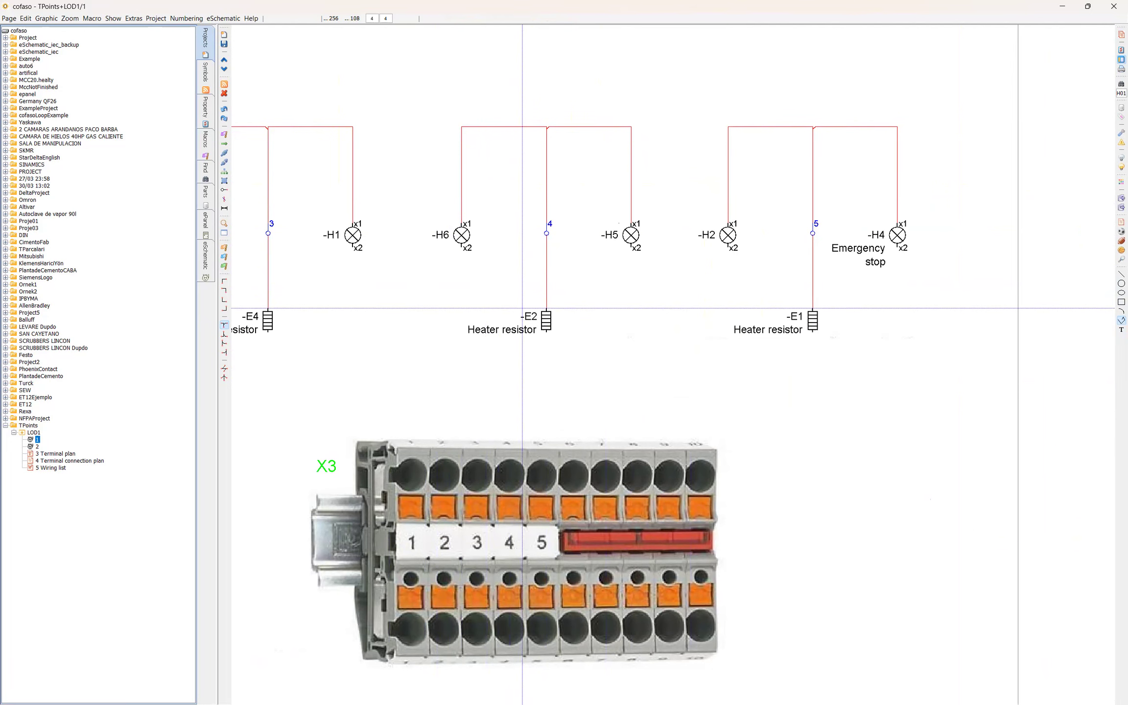
left_click(510, 441)
left_click(462, 224)
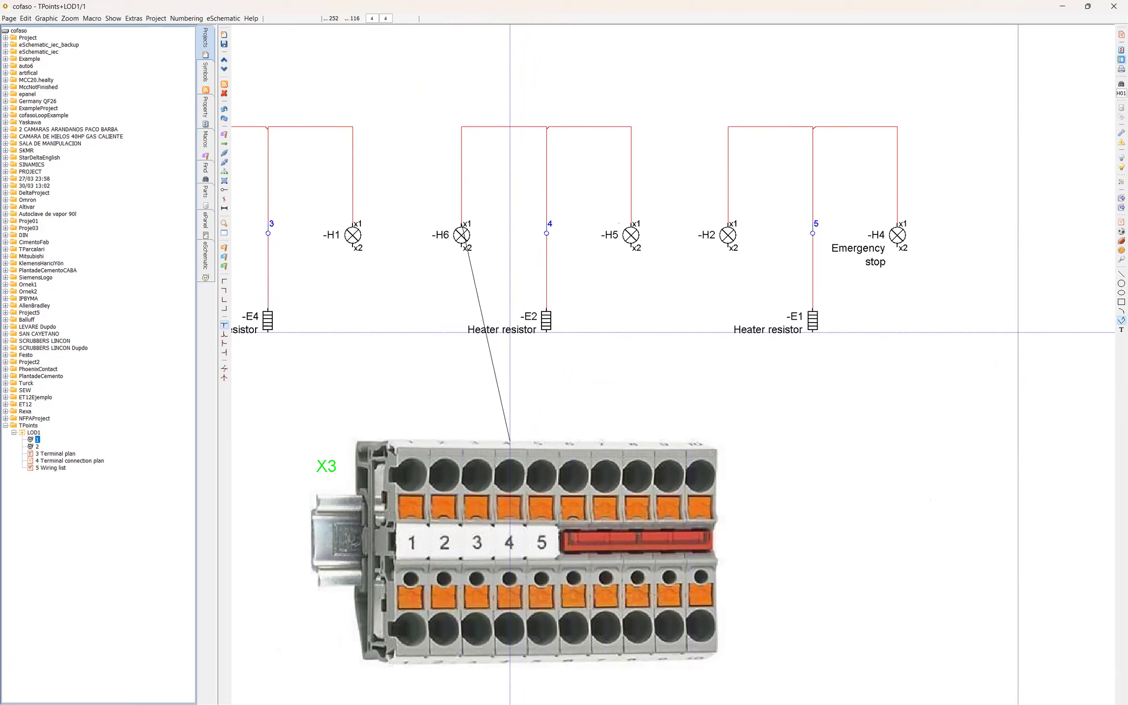
left_click(510, 381)
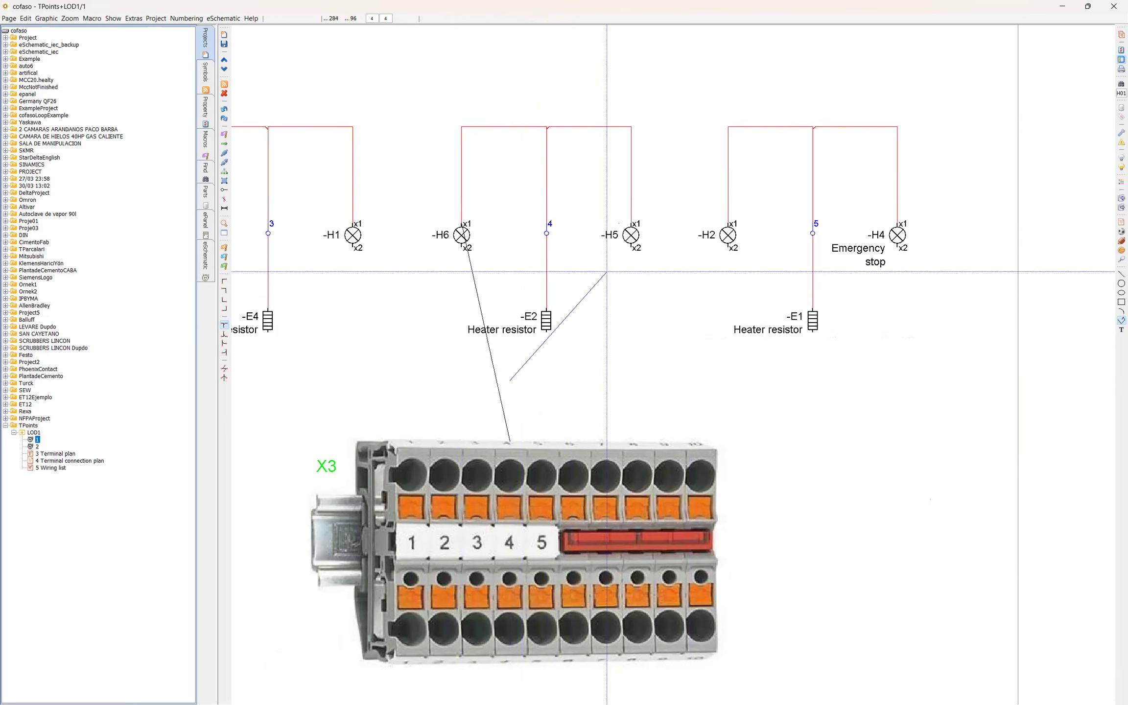
left_click(631, 223)
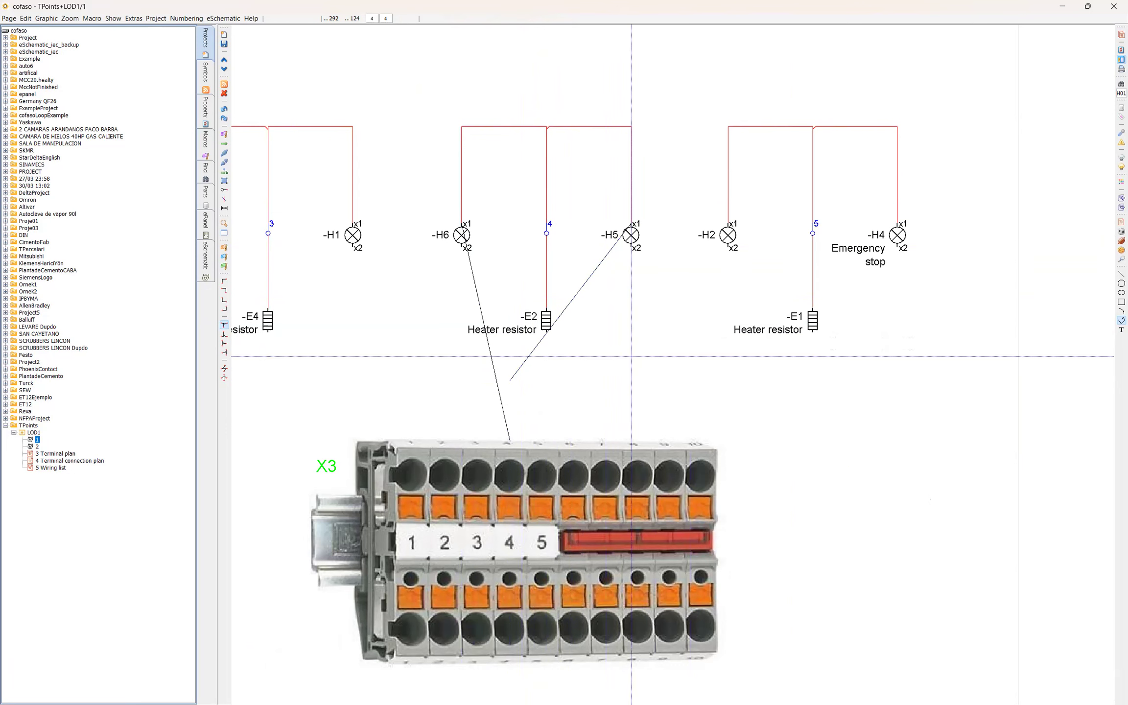
Save page 1 and check the destinations of terminals 4 and 5 in the Terminal plan and Terminal connection plan.
left_click(60, 456)
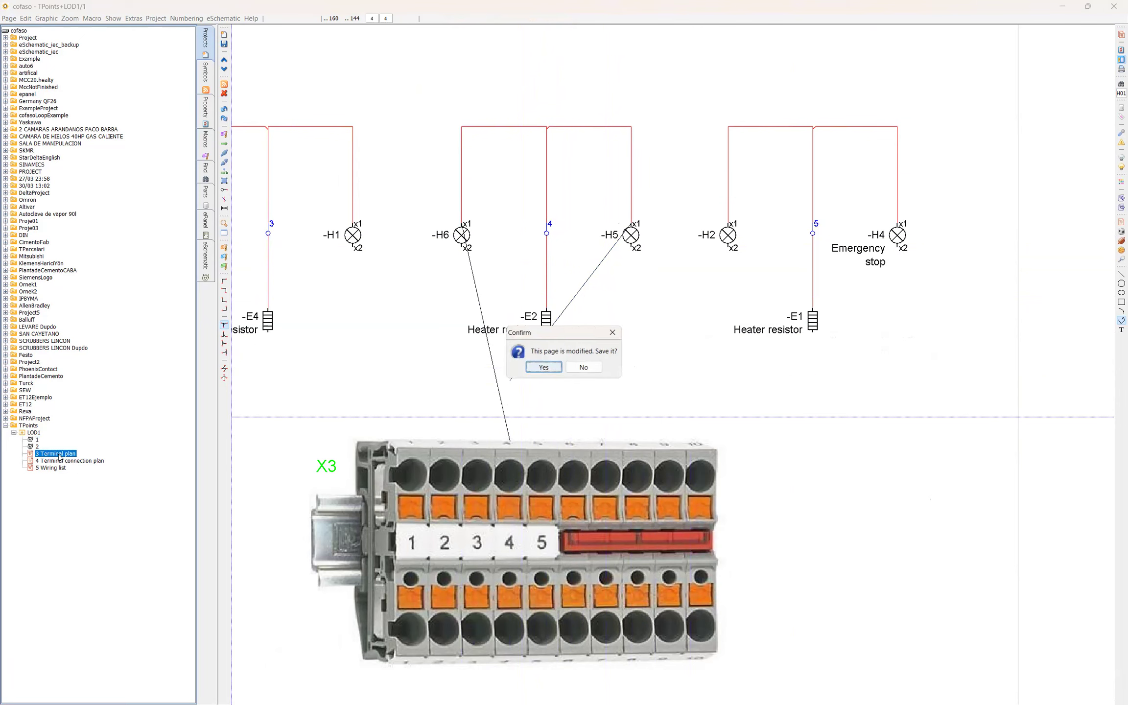
left_click(530, 368)
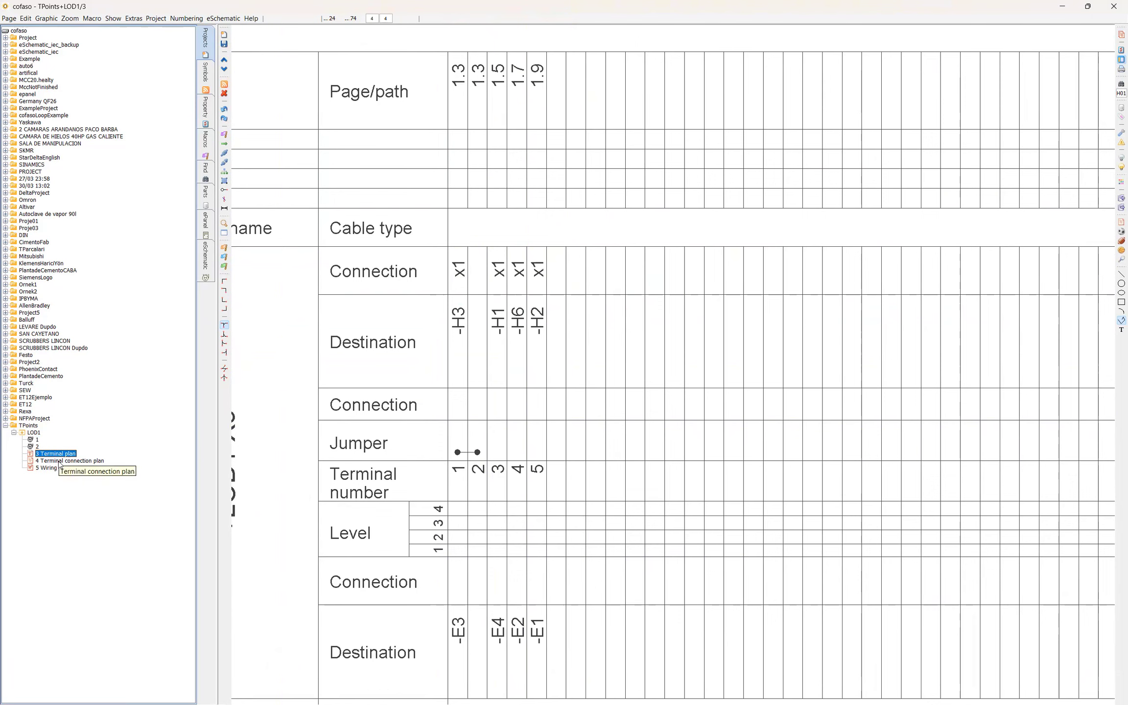
left_click(59, 461)
scroll(825, 294, "up", 3)
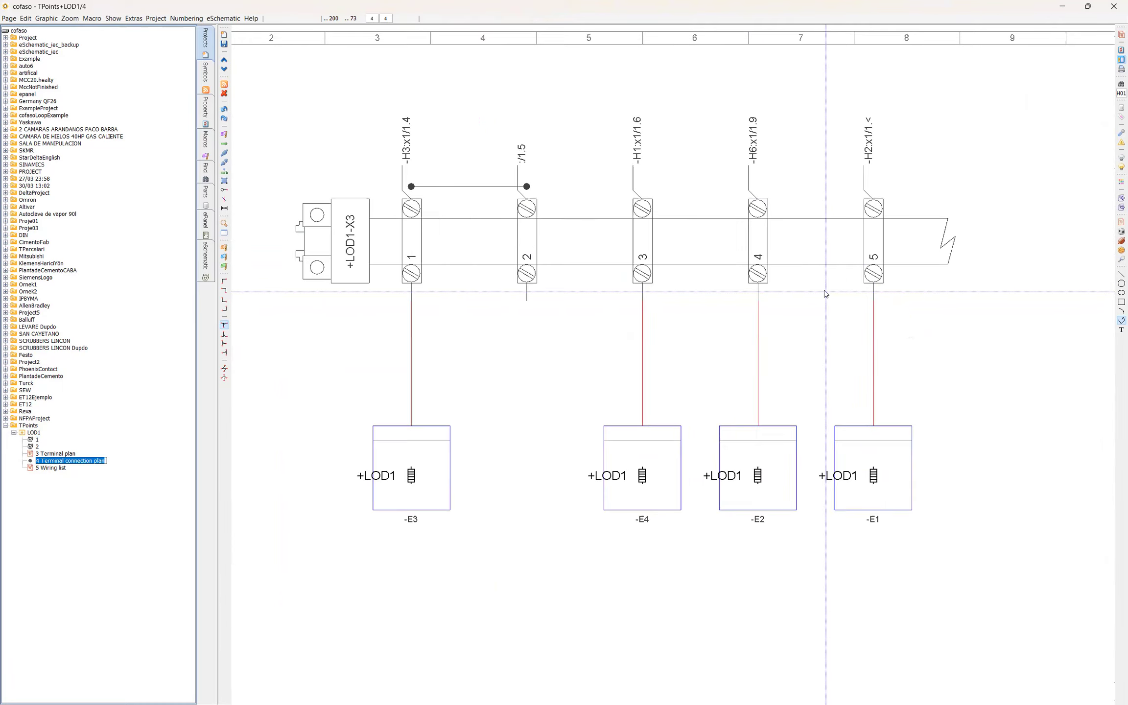
left_click_drag(821, 288, 806, 395)
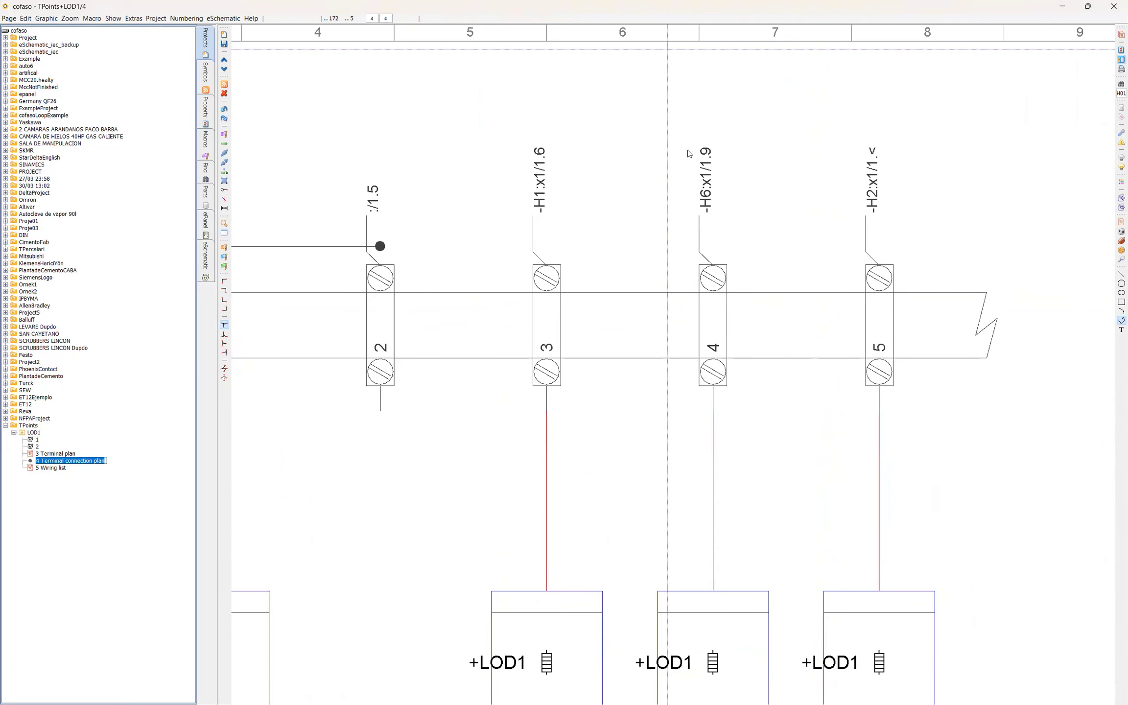
scroll(688, 154, "up", 3)
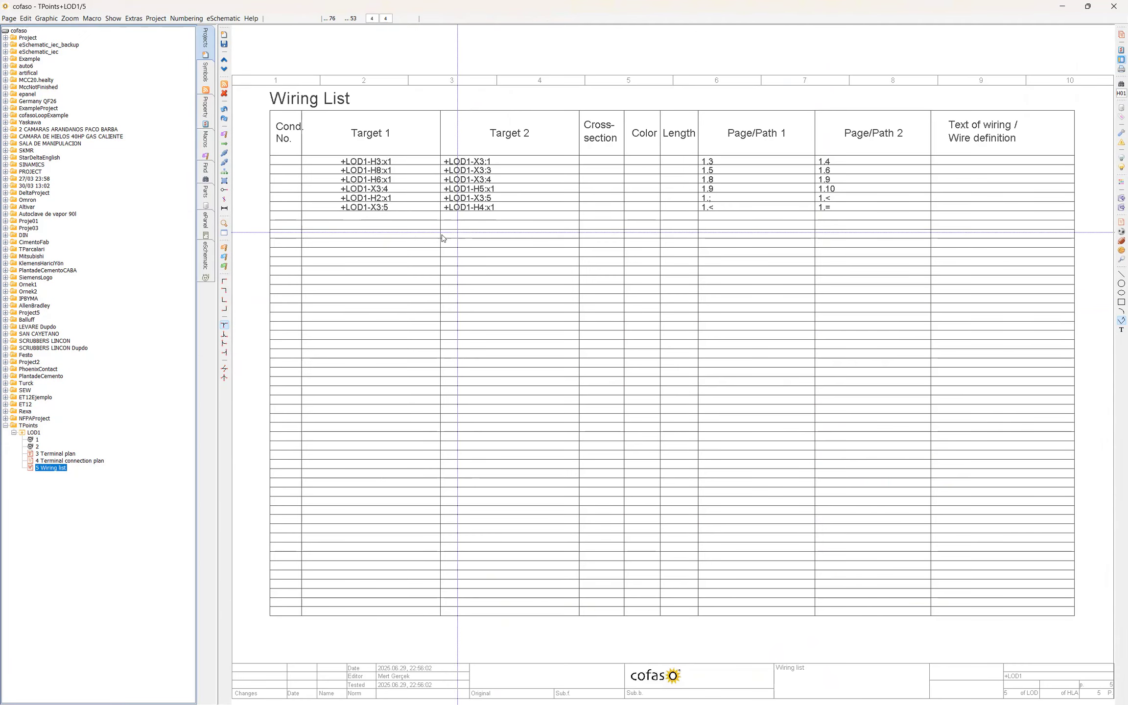
Examine the target pairs for terminals 4 and 5 of -X3 in the Wiring list.
scroll(338, 185, "up", 1)
scroll(338, 185, "up", 4)
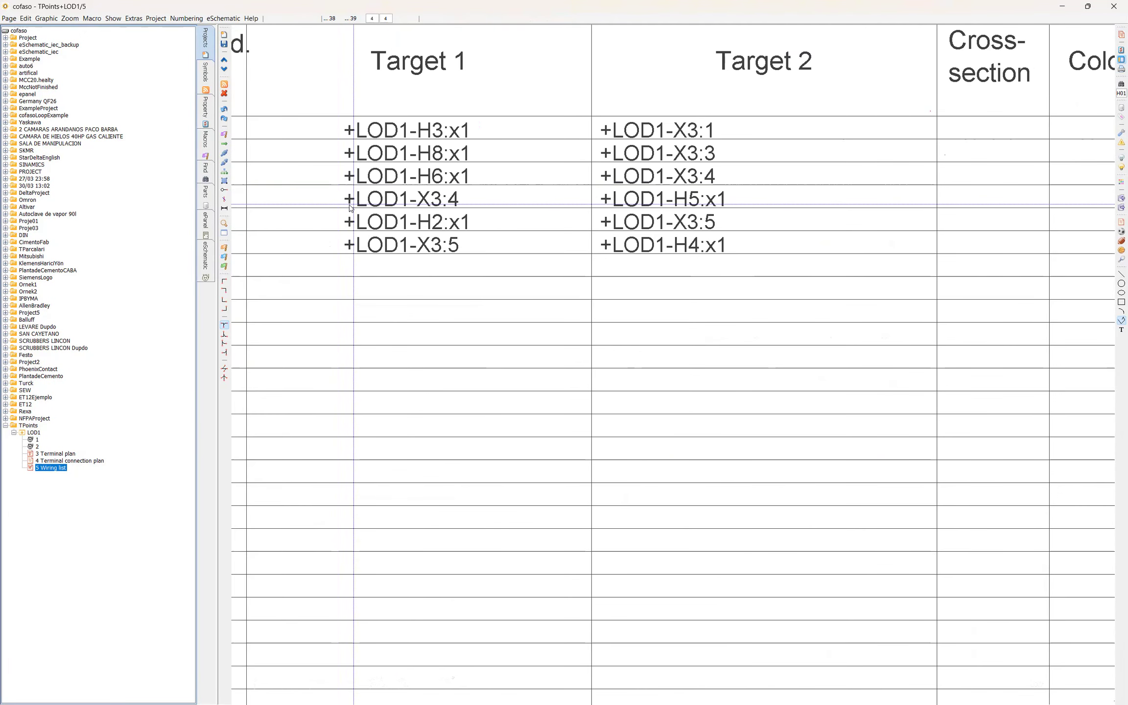
left_click_drag(350, 205, 468, 210)
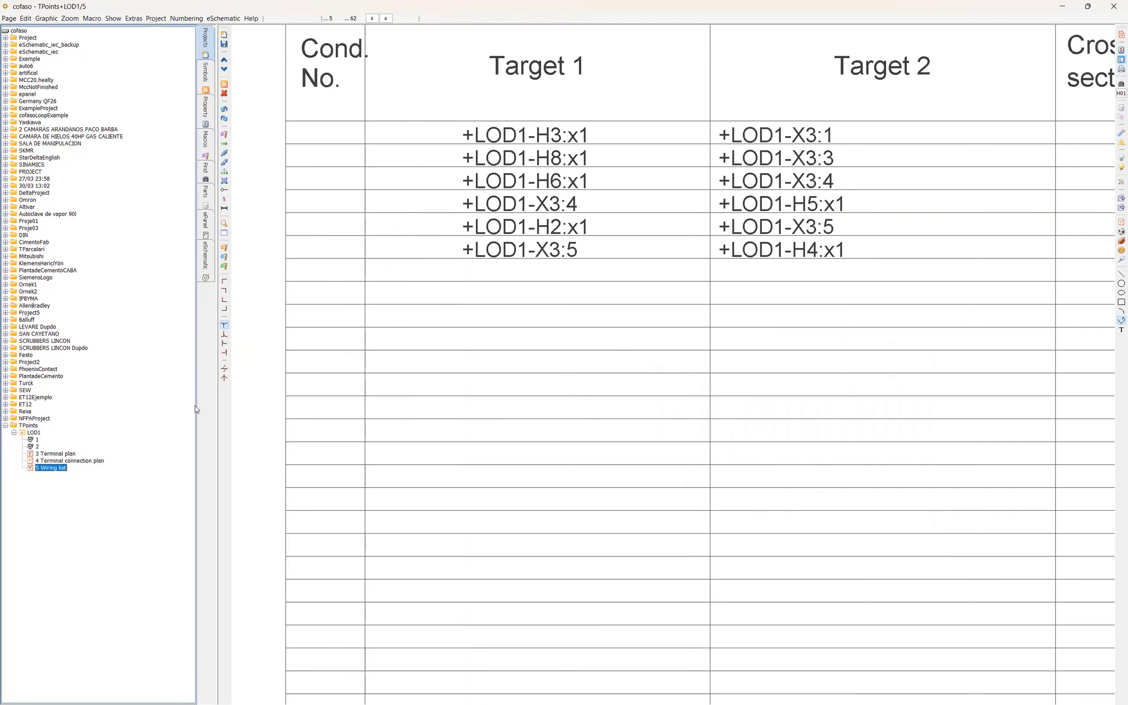
From page 1, number all wires anew using the potential oriented with supplementary number mode, sequential counting and start value 1.
left_click(31, 447)
left_click(37, 440)
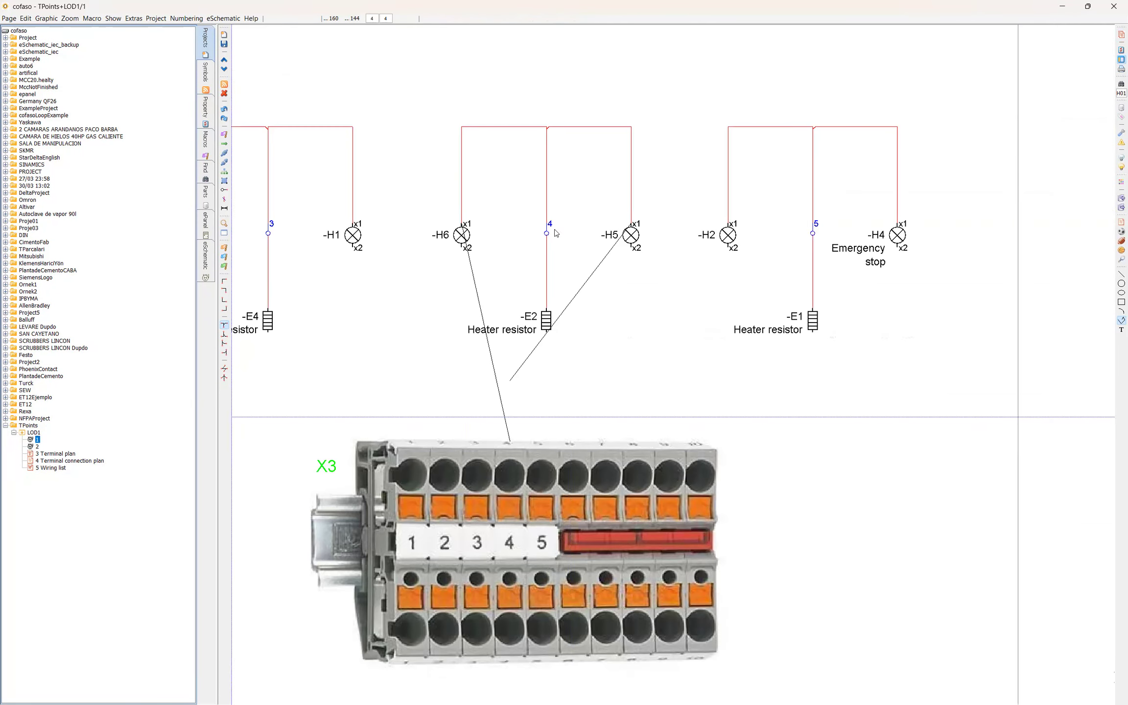
left_click(191, 20)
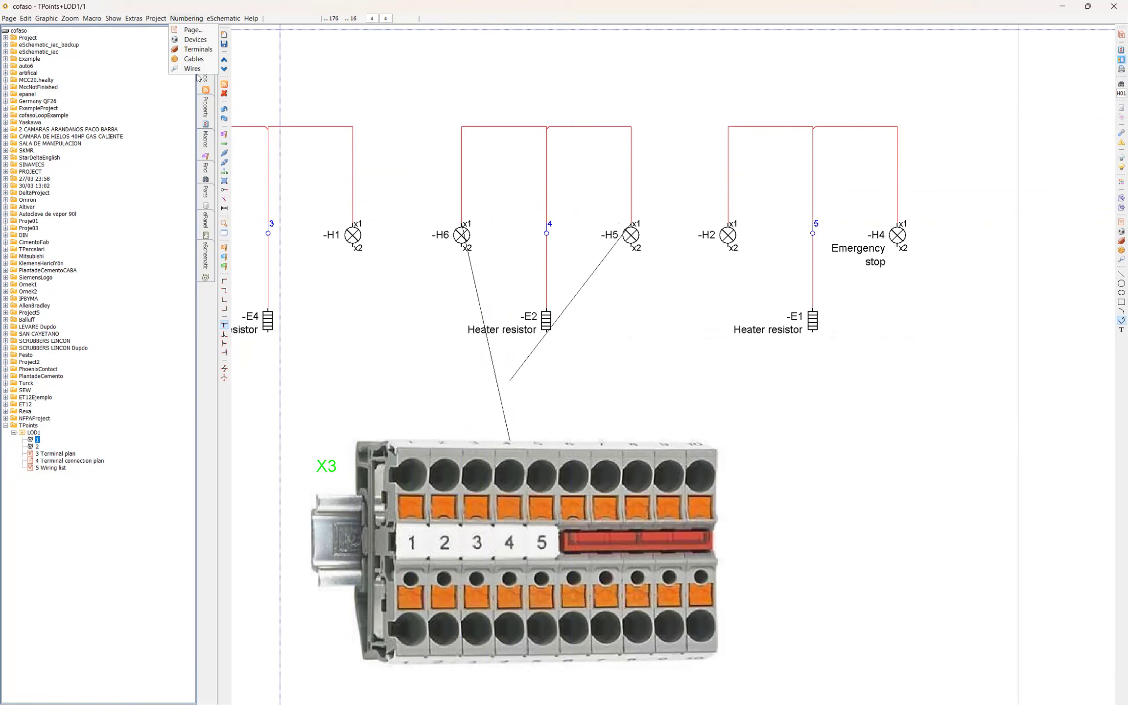
left_click(192, 69)
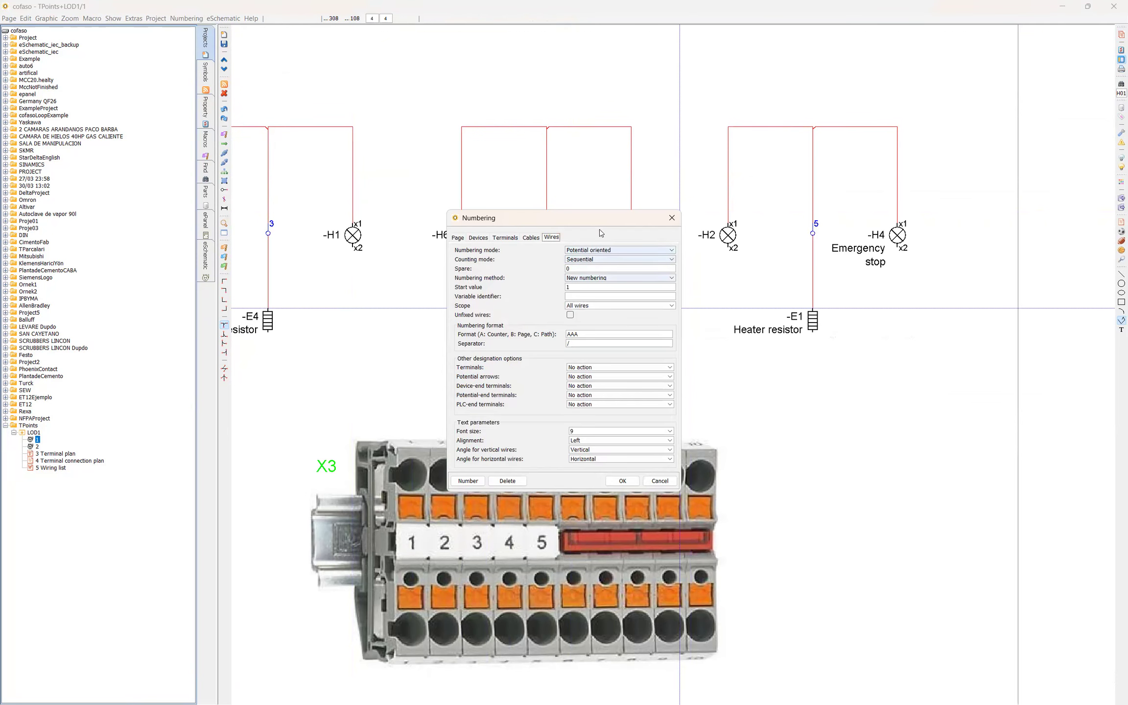
left_click_drag(604, 220, 926, 151)
left_click(909, 184)
left_click(906, 202)
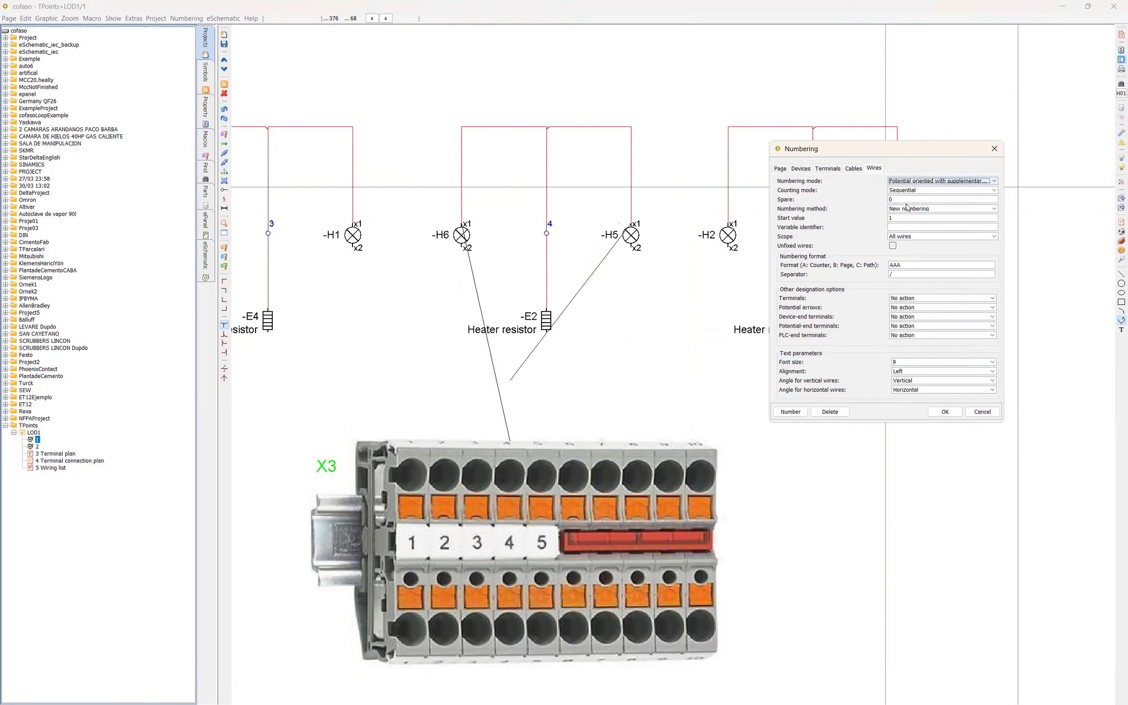
left_click(785, 413)
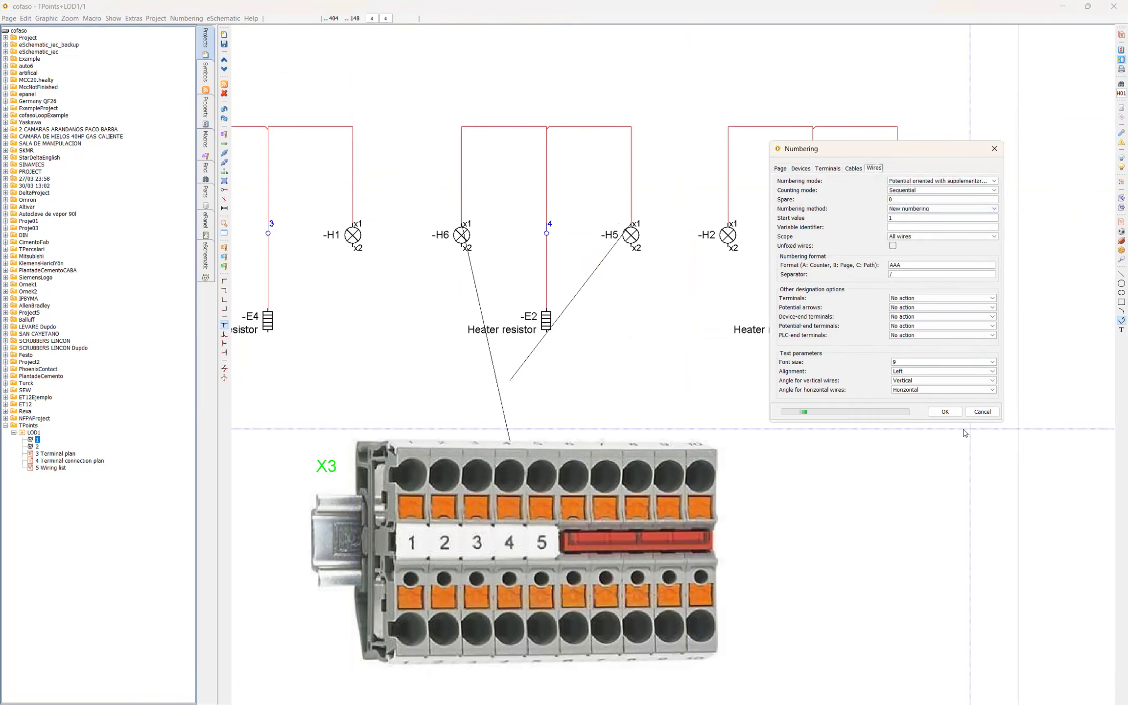
left_click(938, 411)
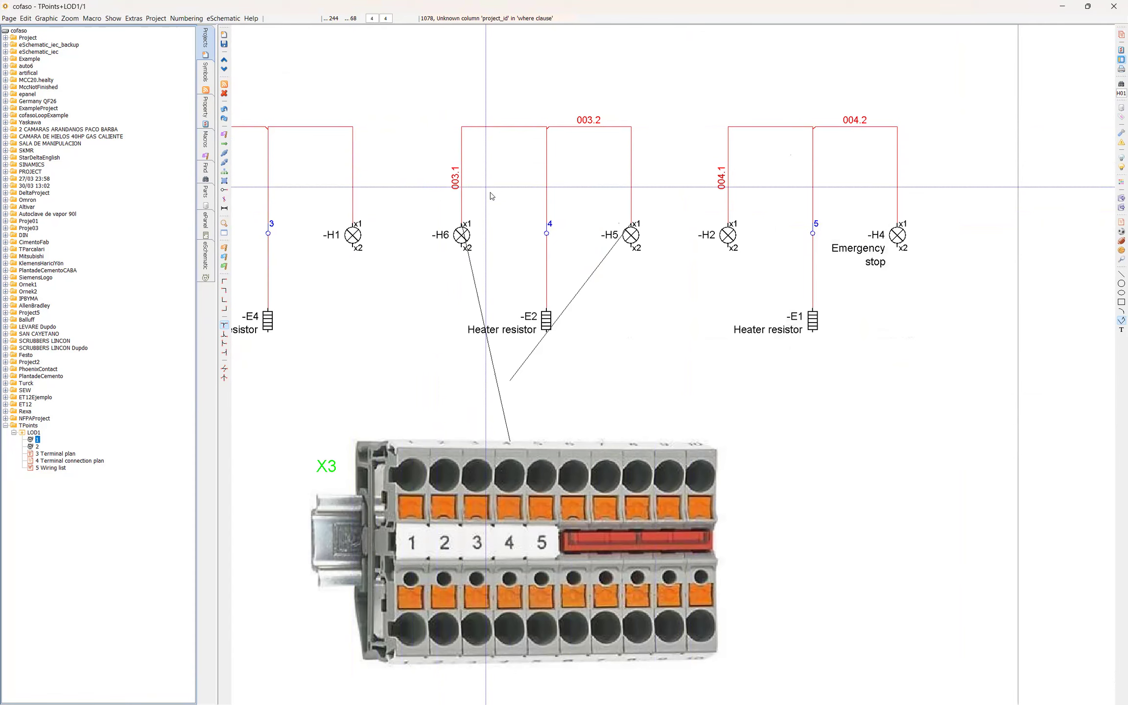
Examine the conductor numbers and targets of the terminal 4 connections in the Wiring list.
left_click(39, 469)
scroll(351, 267, "down", 1)
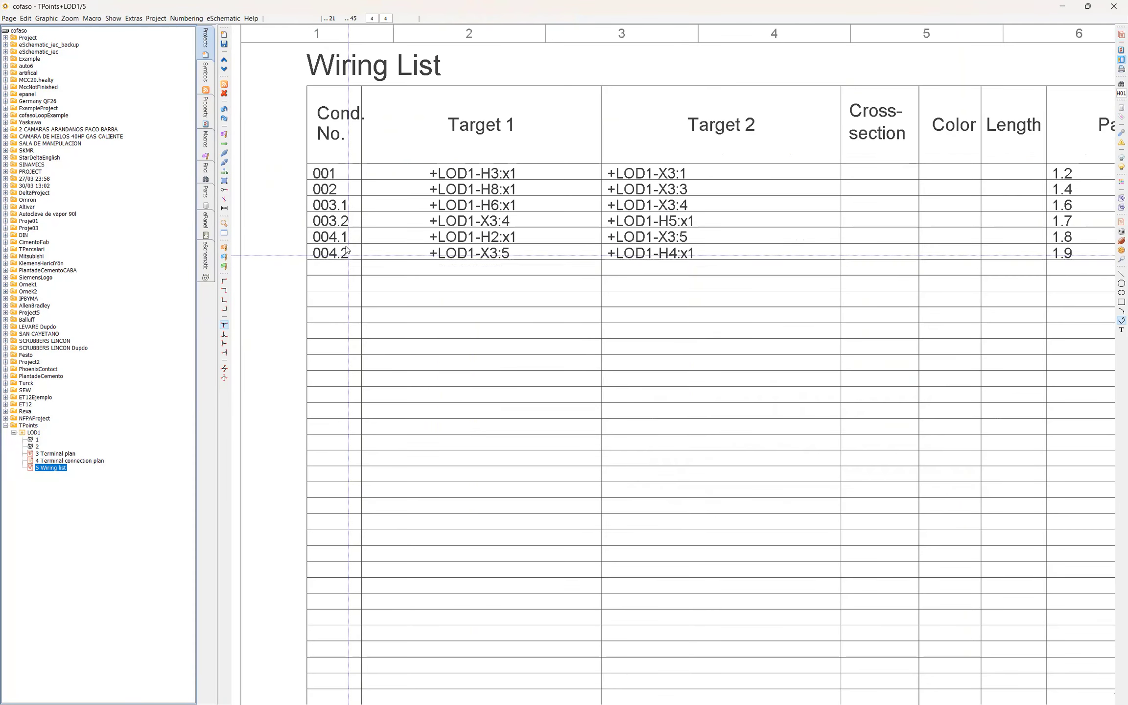
scroll(351, 265, "up", 2)
left_click_drag(306, 188, 904, 242)
left_click_drag(535, 188, 637, 202)
left_click_drag(801, 187, 866, 205)
left_click_drag(534, 211, 604, 227)
left_click_drag(800, 209, 883, 231)
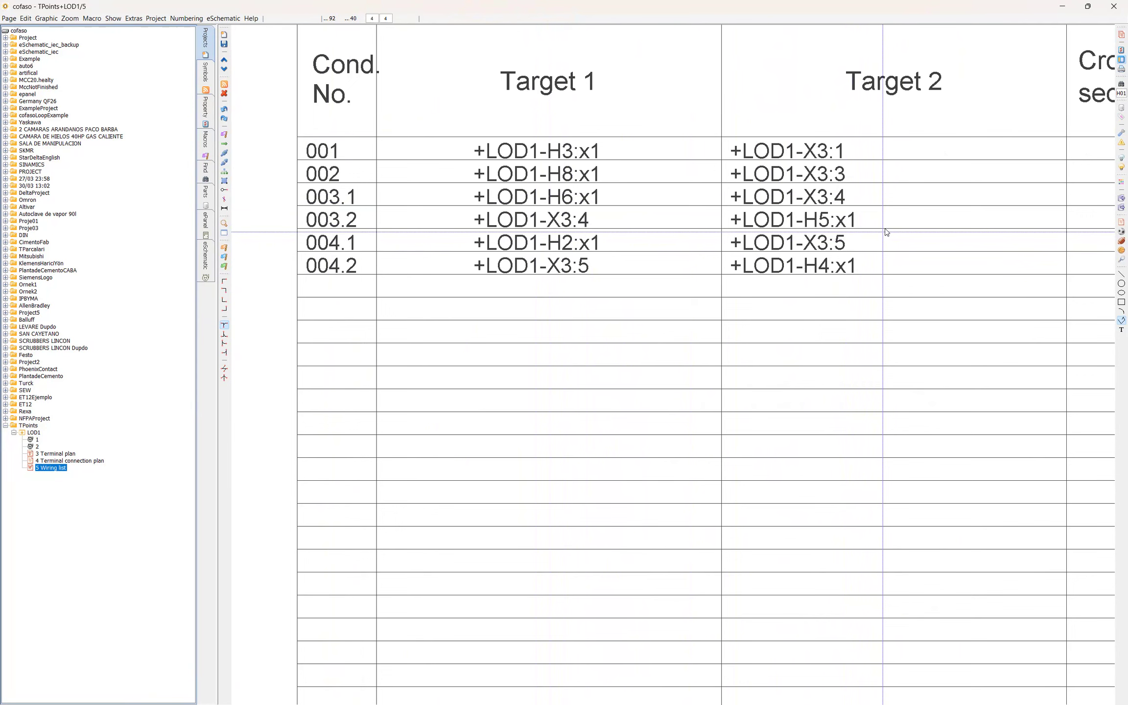
Return to page 1 and compare the wire numbers across the circuits of terminals 1 to 5.
left_click(32, 440)
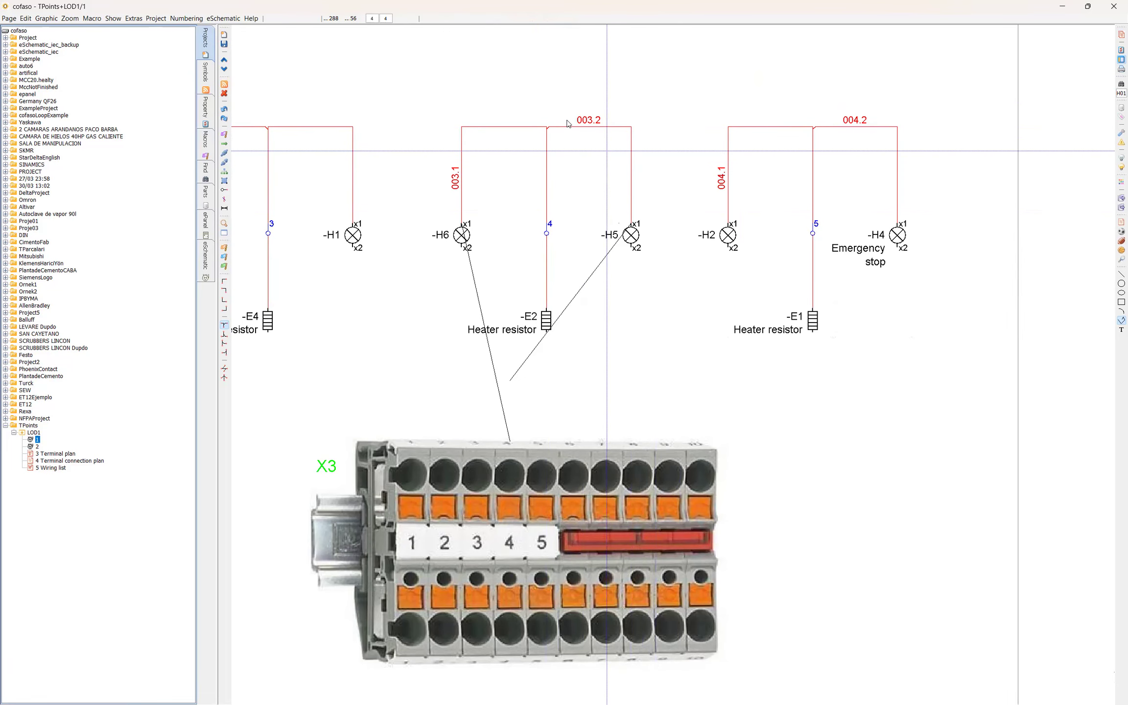
left_click_drag(387, 360, 578, 356)
left_click_drag(449, 399, 566, 378)
left_click_drag(733, 126, 801, 168)
left_click_drag(878, 77, 929, 116)
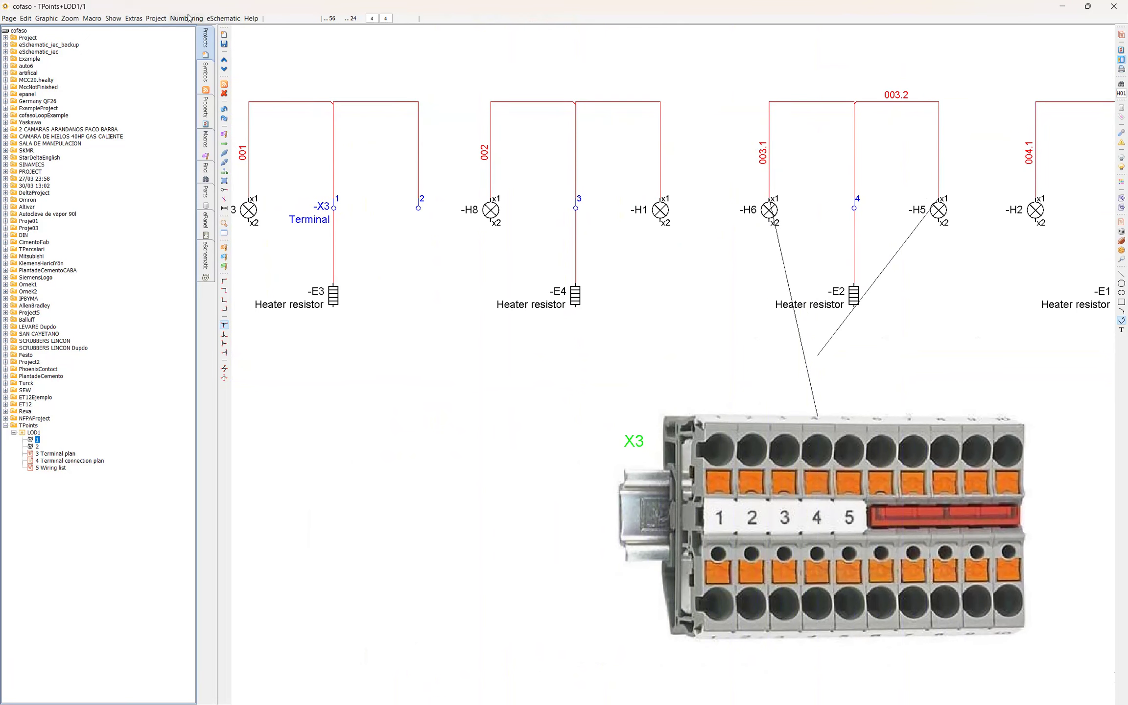
Review the available numbering modes in the wire numbering settings and close them without renumbering.
left_click(133, 18)
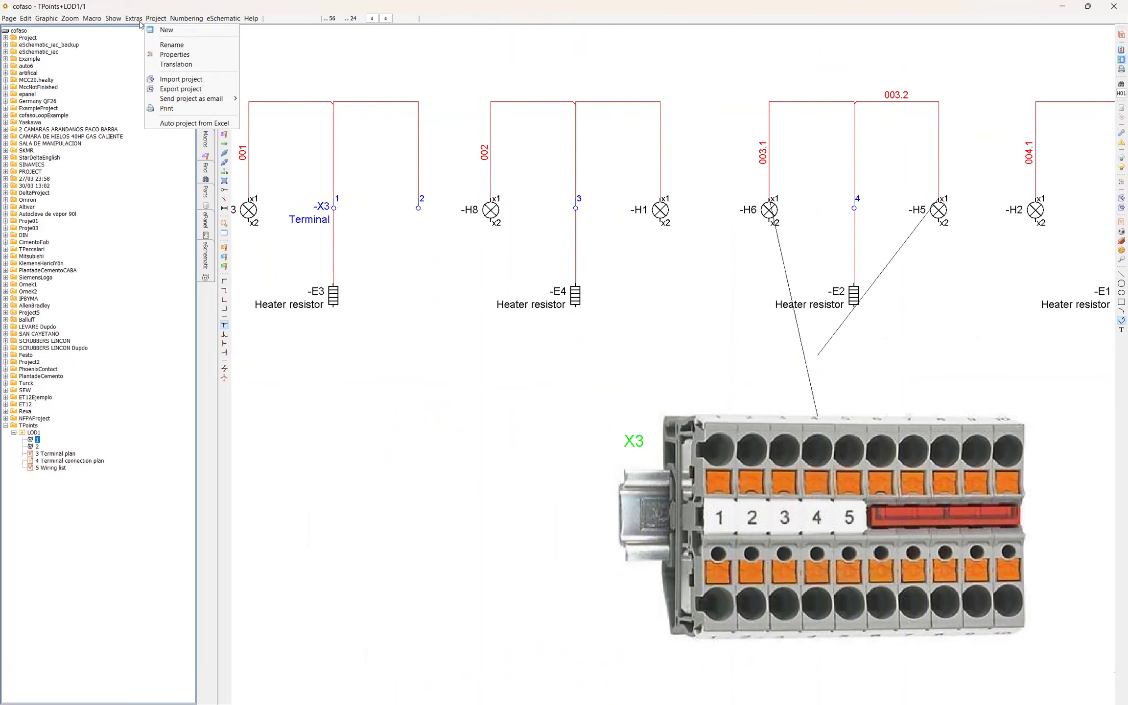
mouse_move(183, 22)
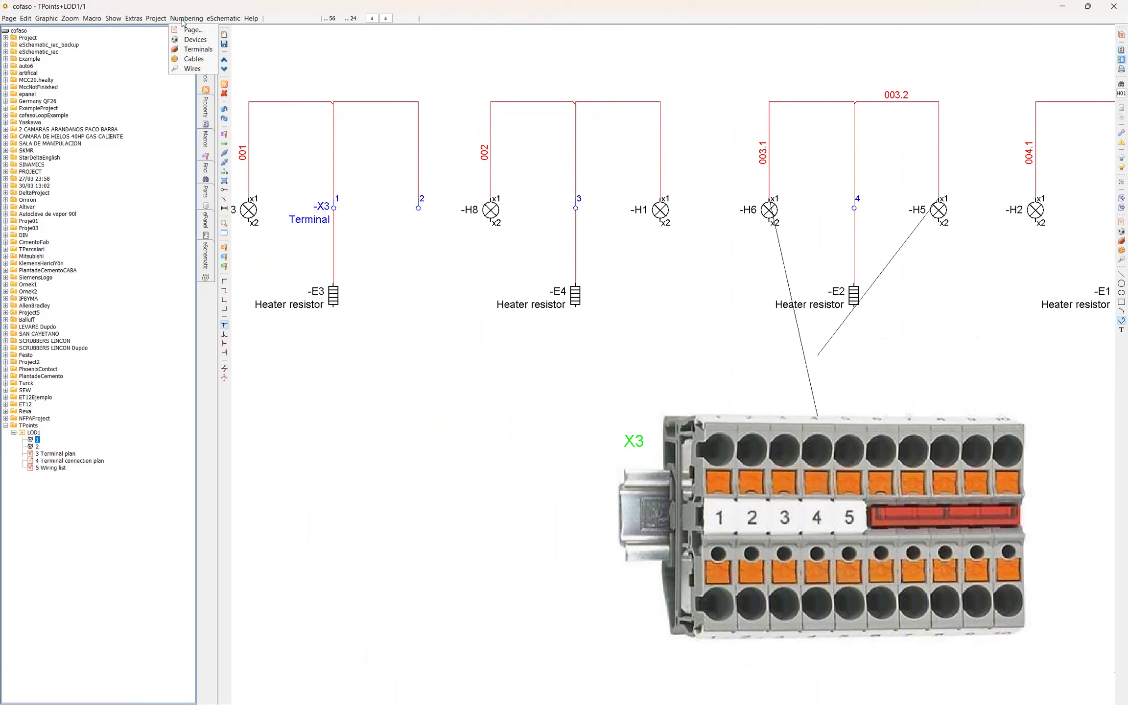
left_click(185, 69)
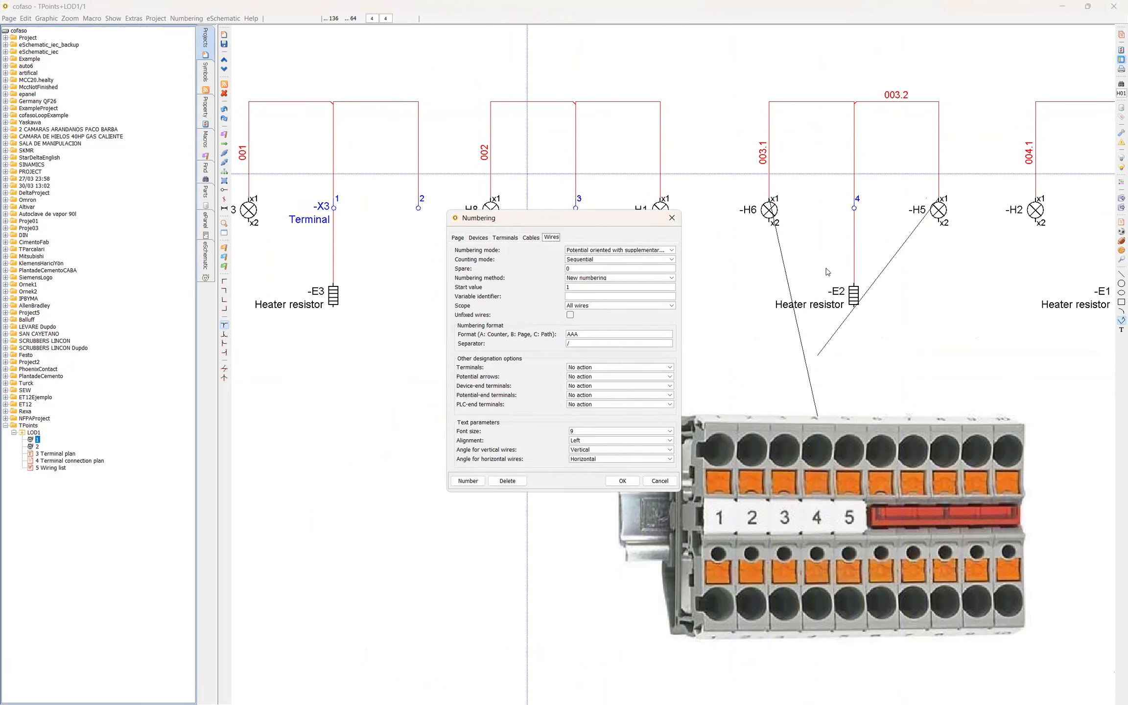
left_click(633, 251)
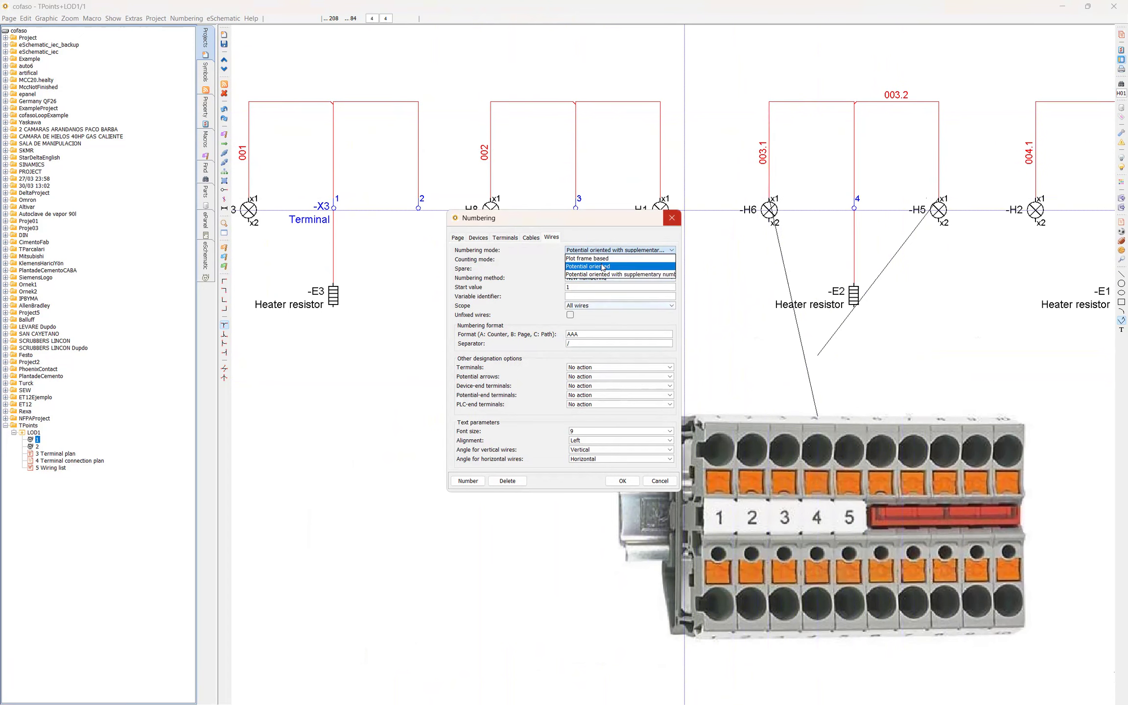
left_click(643, 218)
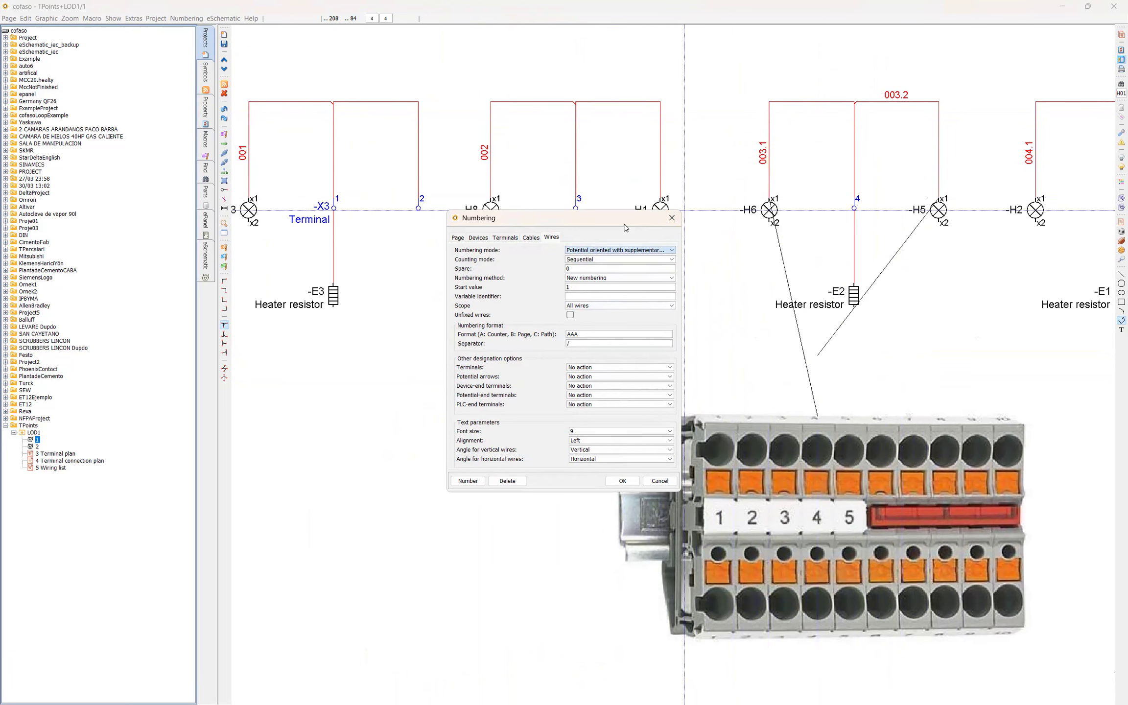
left_click(679, 219)
left_click_drag(449, 479, 572, 489)
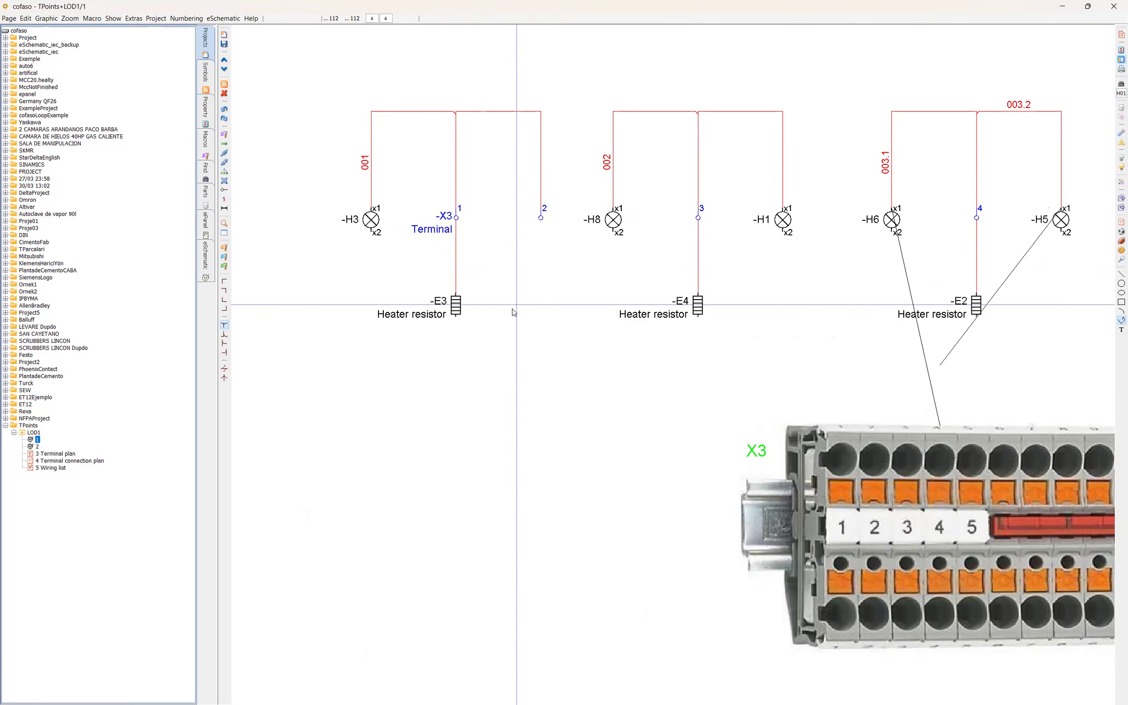
Sketch two lines meeting in a peak above the X3 terminal strip image, linking terminals 1 and 2 as a jumper.
left_click_drag(511, 309, 510, 337)
left_click_drag(429, 109, 564, 261)
left_click_drag(814, 374, 619, 282)
left_click(484, 302)
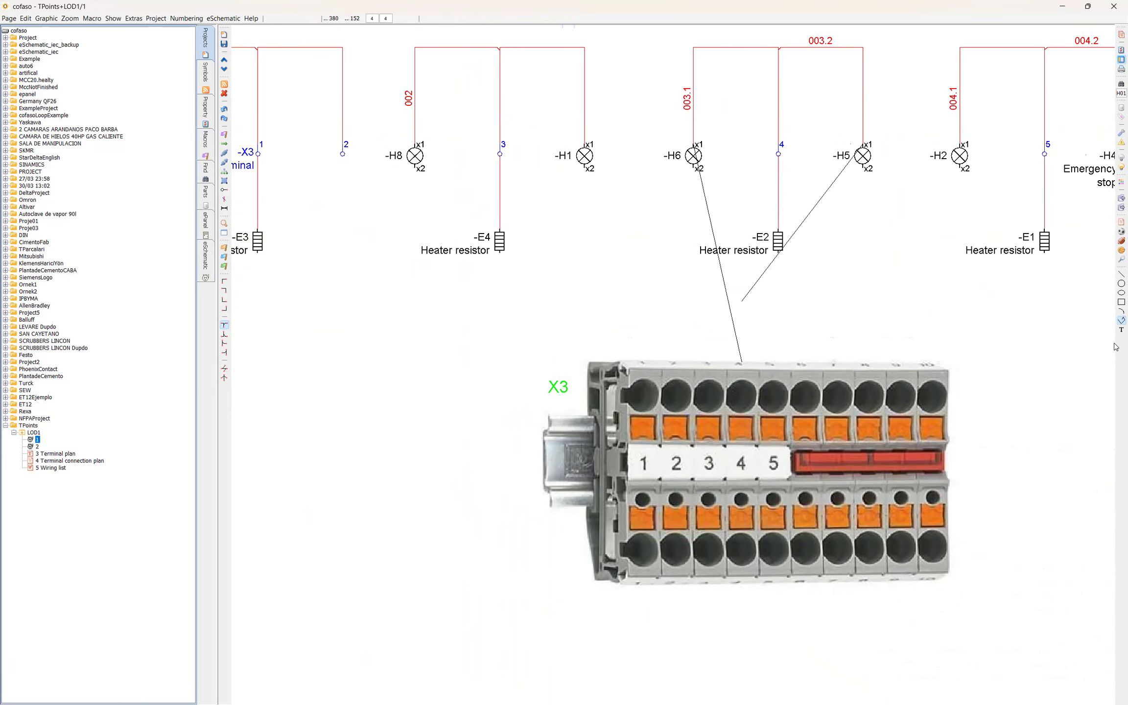
left_click(633, 362)
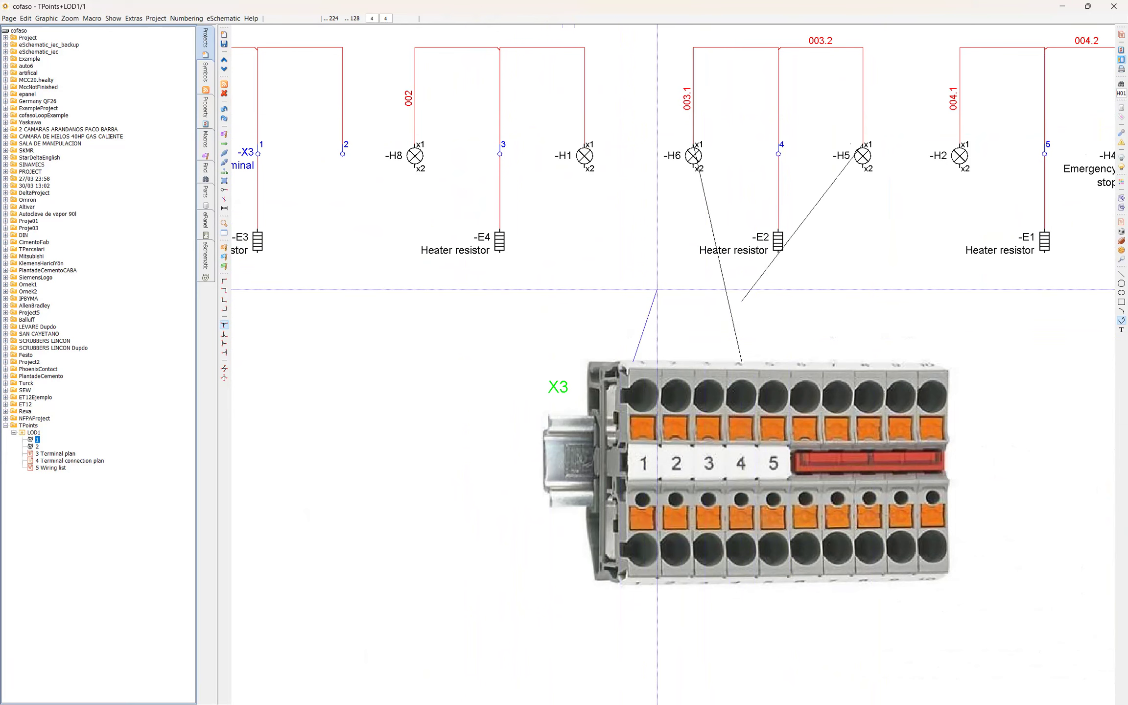
left_click(657, 289)
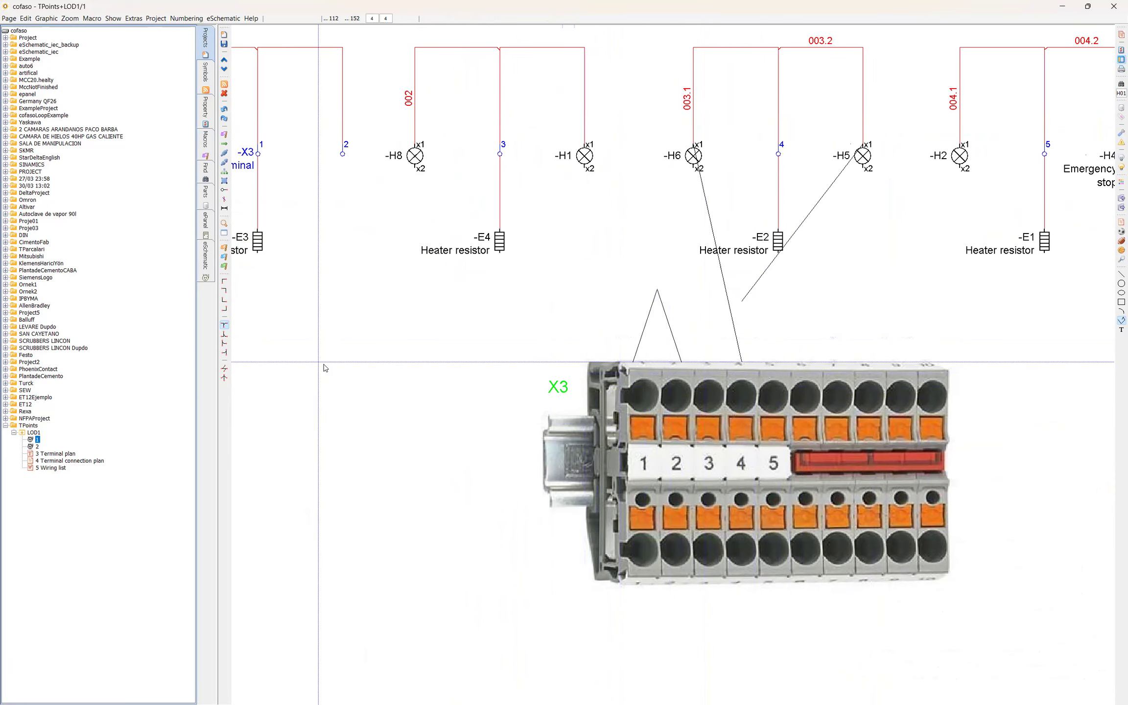
Replace the T-junction above terminal 5 on page 1 with one directed toward H4.
mouse_move(343, 376)
left_mouse_down()
mouse_move(488, 405)
mouse_move(573, 579)
left_mouse_up()
scroll(518, 269, "up", 4)
left_click_drag(386, 194, 703, 501)
scroll(703, 501, "down", 6)
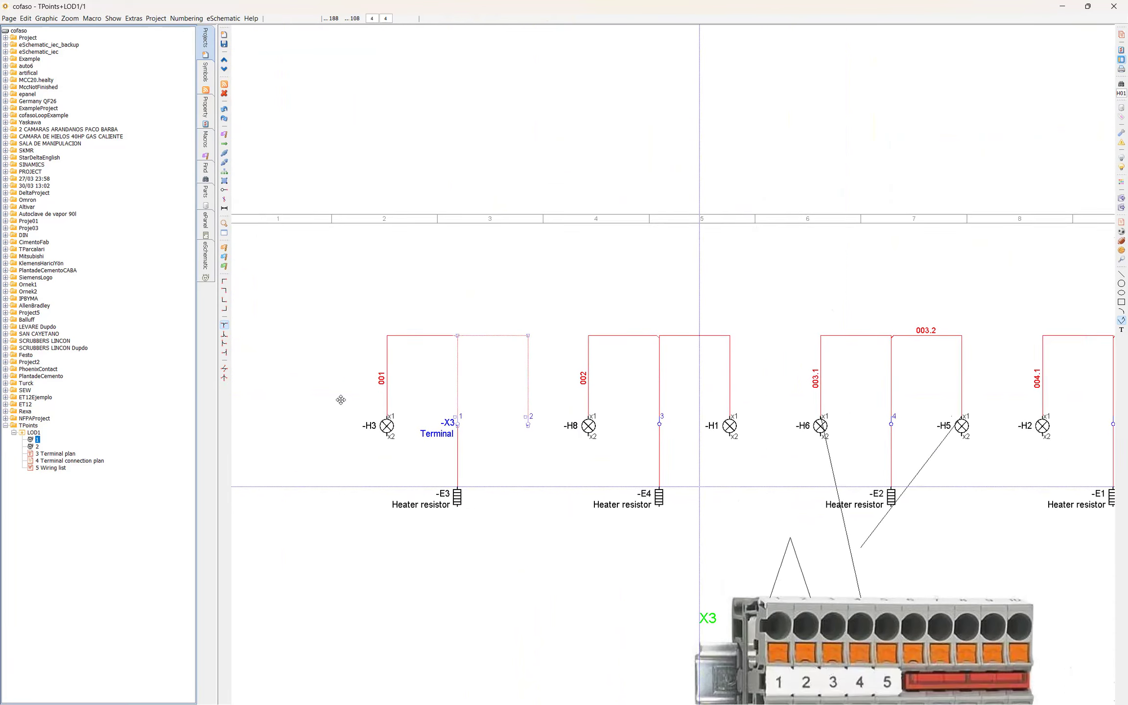
left_click_drag(685, 457, 467, 468)
scroll(578, 348, "up", 2)
left_click_drag(449, 310, 574, 283)
left_click(662, 154)
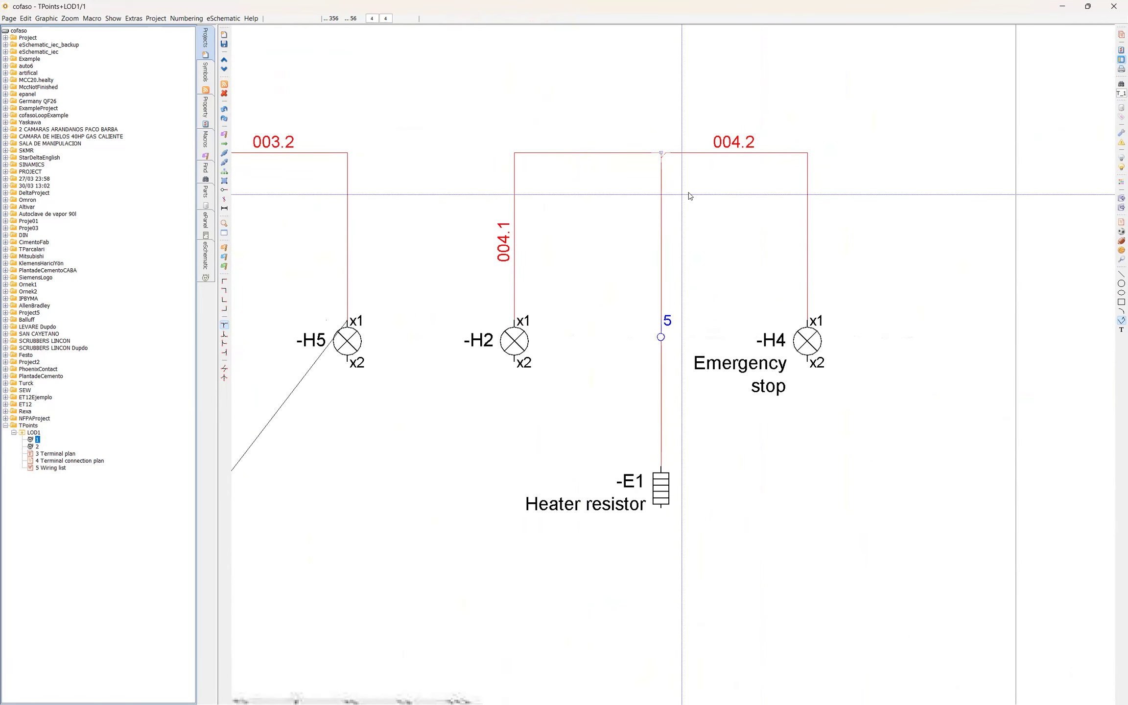
key("ctrl+z")
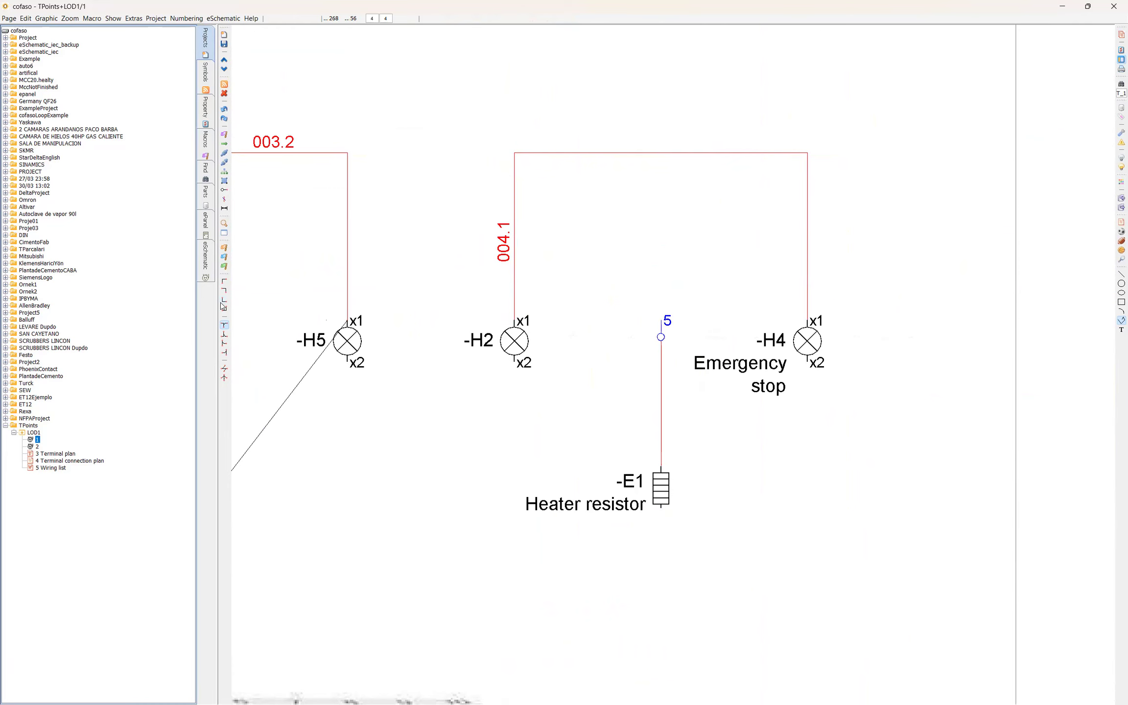
left_click(224, 325)
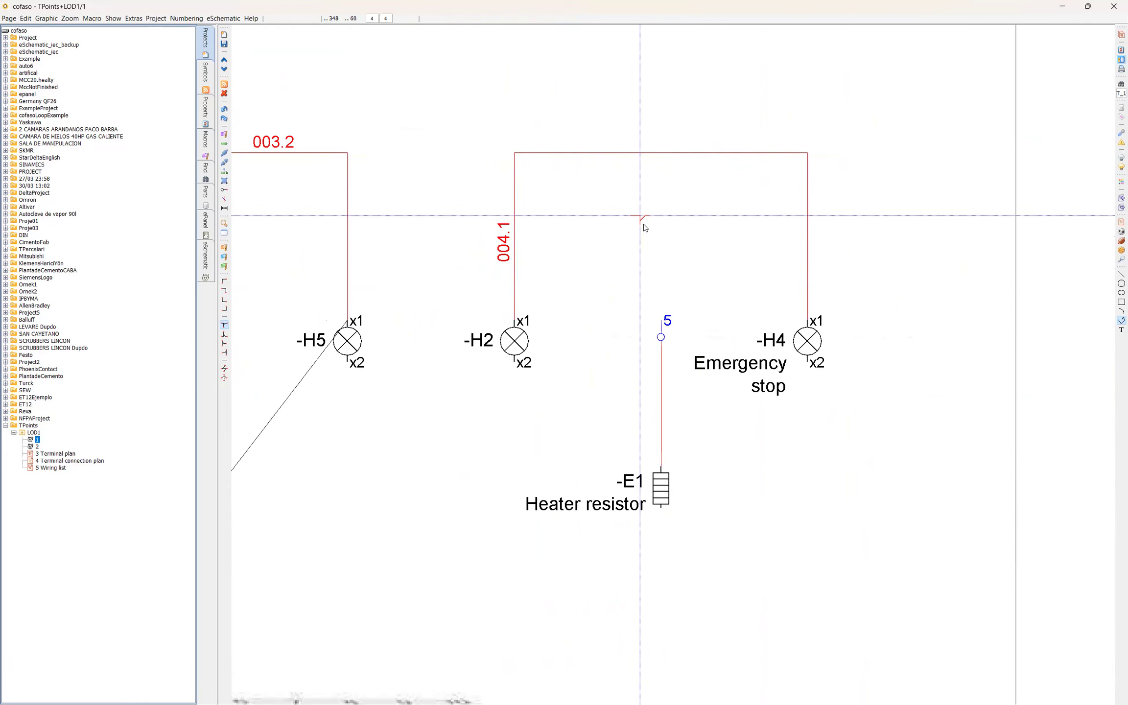
left_click(664, 162)
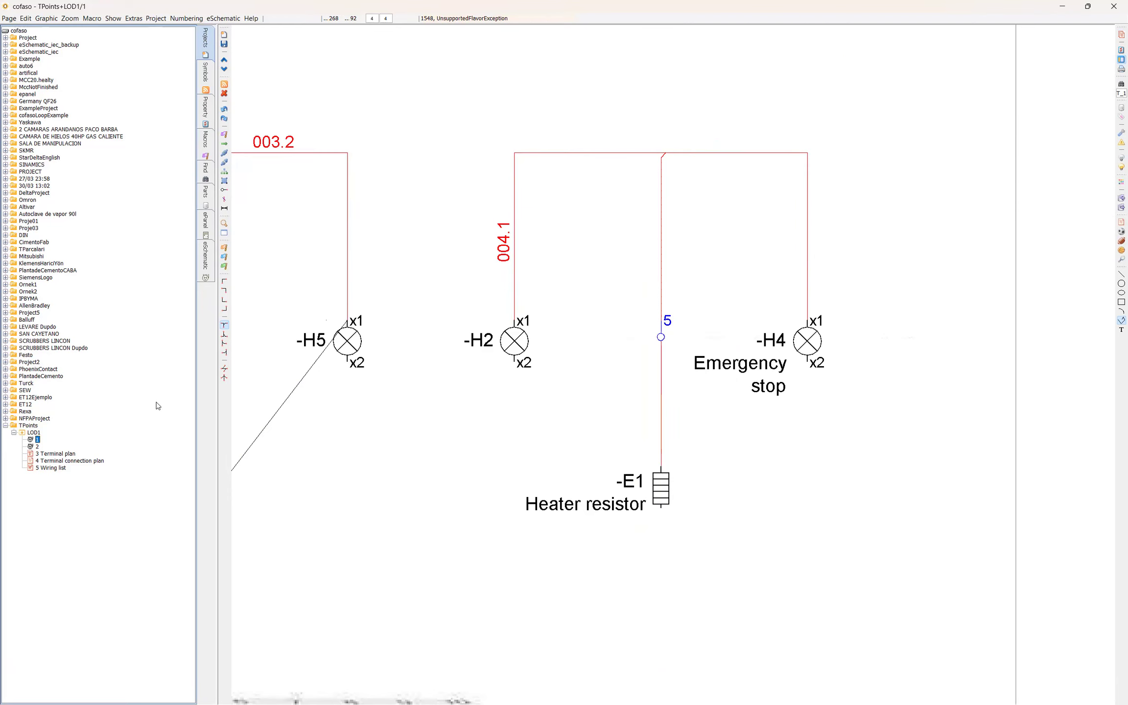
Save the modified page and compare the terminal 5 destination in the Terminal plan with the circuit on page 1.
double_click(45, 461)
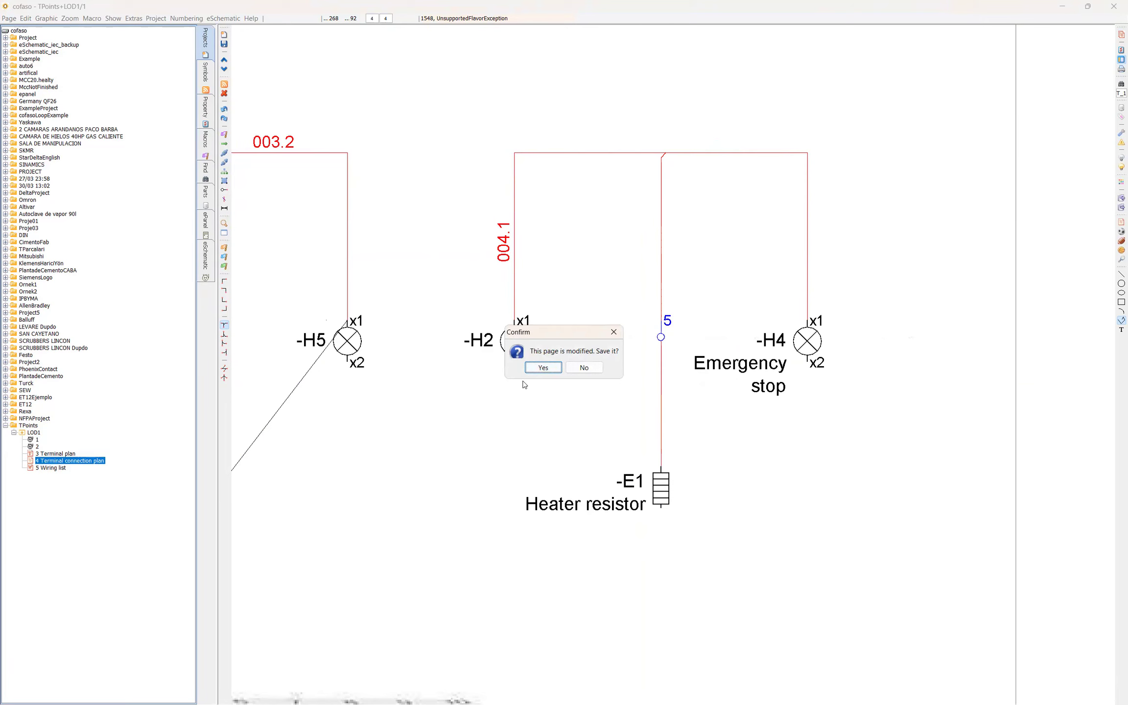
left_click(542, 368)
double_click(65, 452)
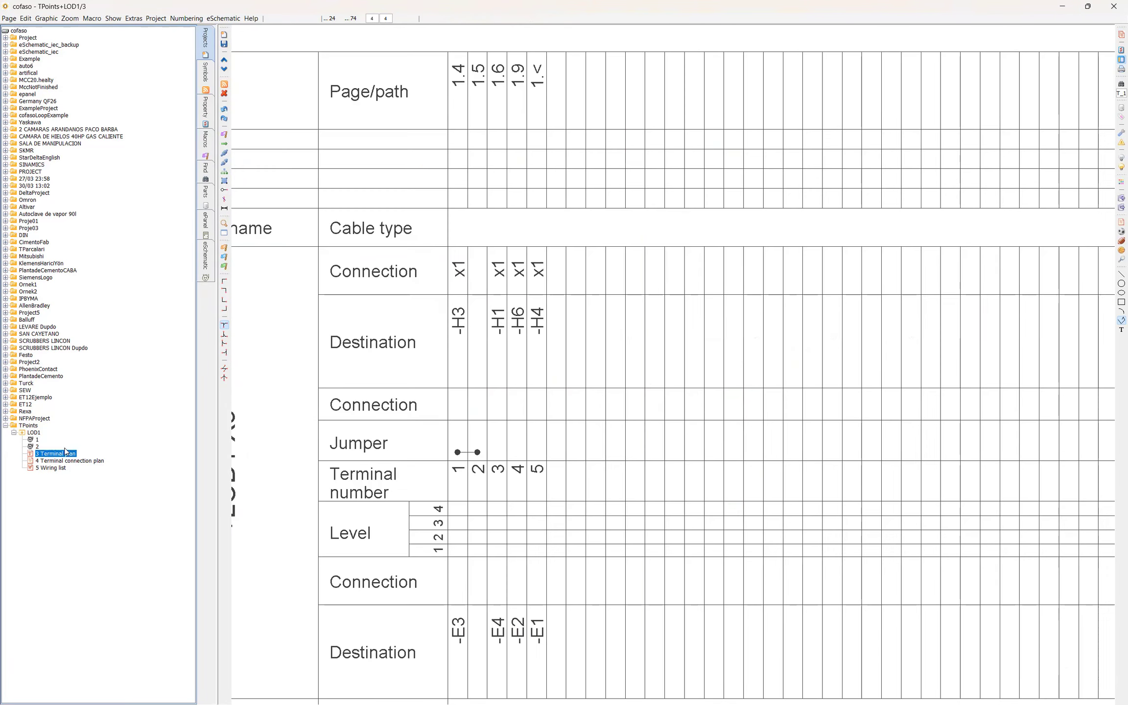
left_click_drag(523, 237, 548, 415)
double_click(36, 439)
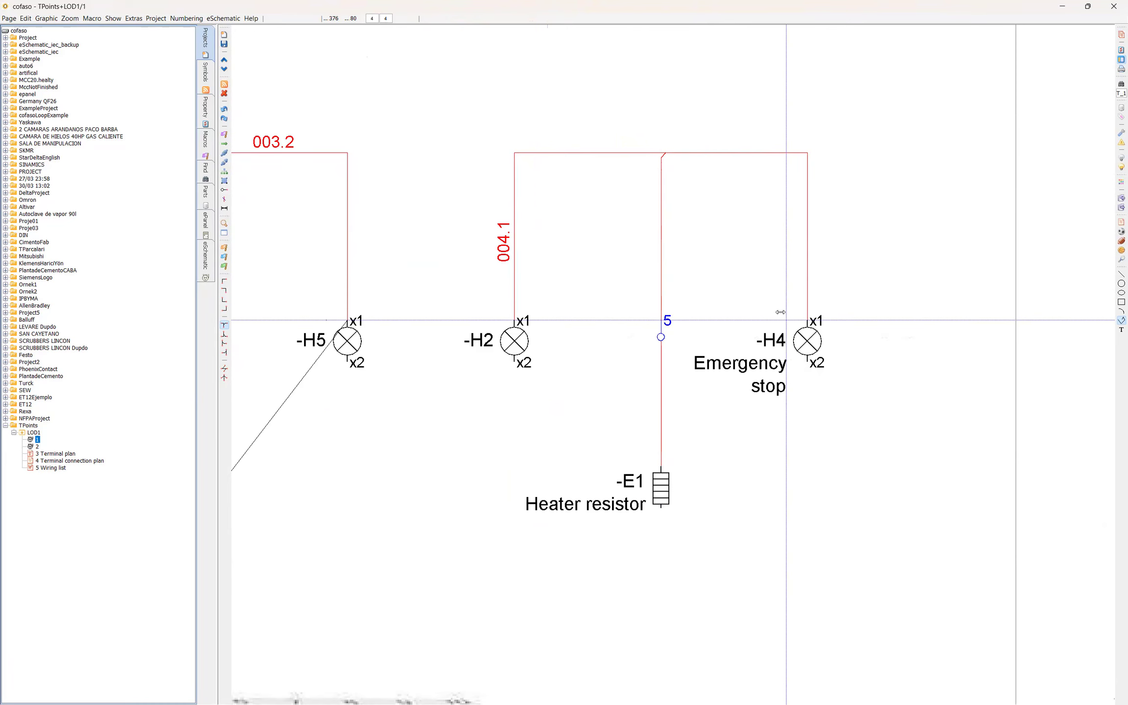
left_click(56, 454)
scroll(477, 269, "up", 3)
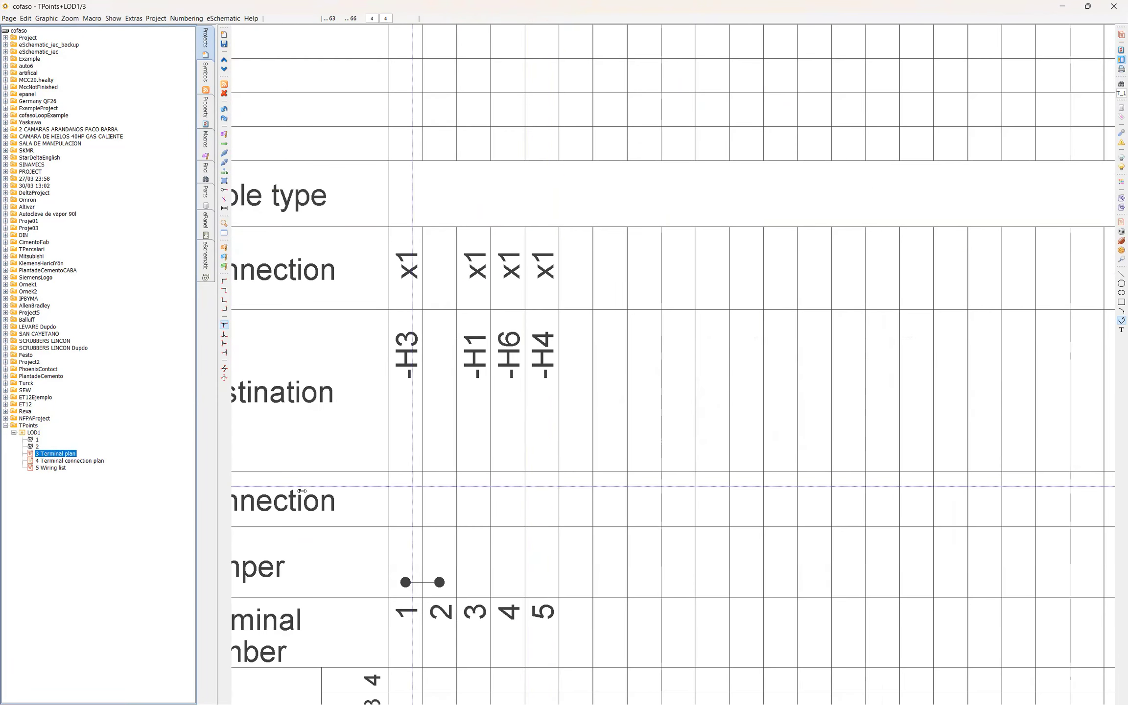
Check the terminal 5 connection in the Terminal connection plan and its targets in the Wiring list.
left_click(73, 460)
scroll(480, 356, "down", 2)
left_click_drag(713, 453, 441, 232)
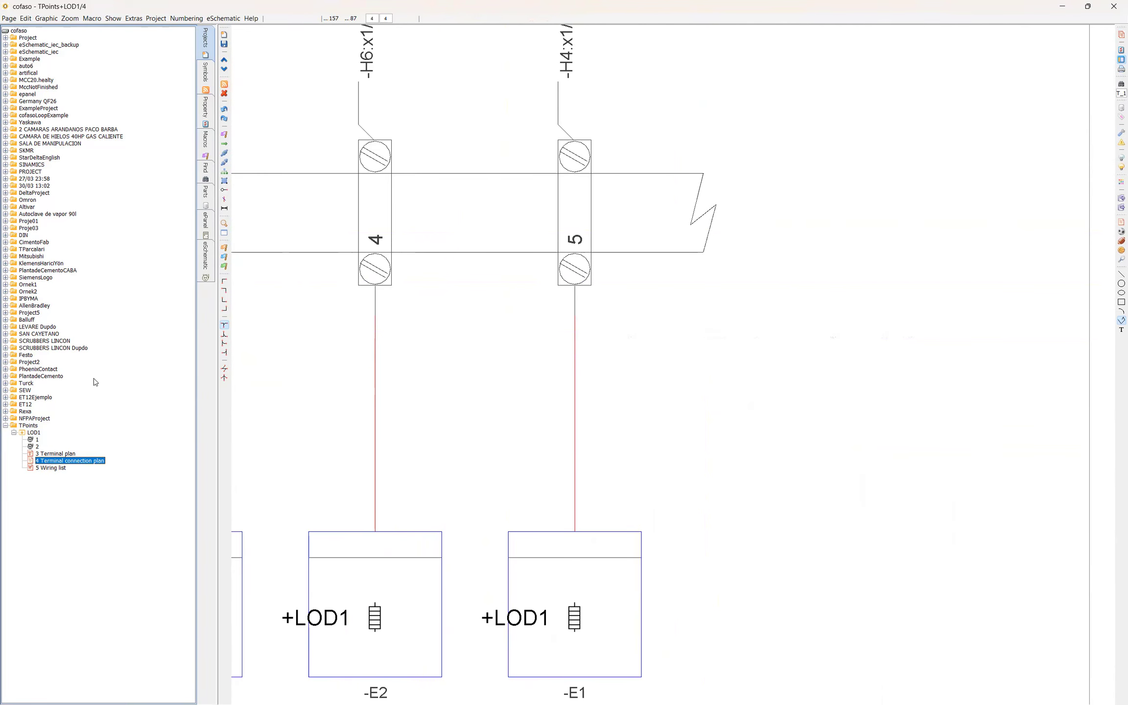
left_click(49, 468)
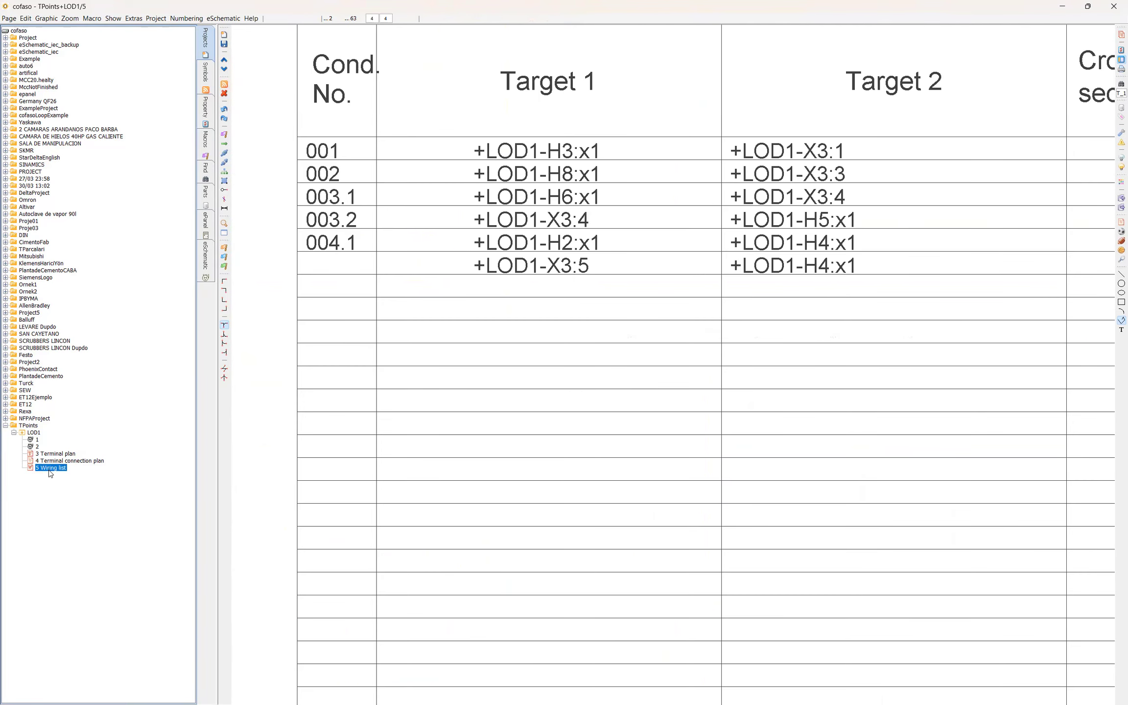
Renumber all wires from page 1 using potential oriented with supplementary number mode, sequential counting and start value 1.
left_click(37, 439)
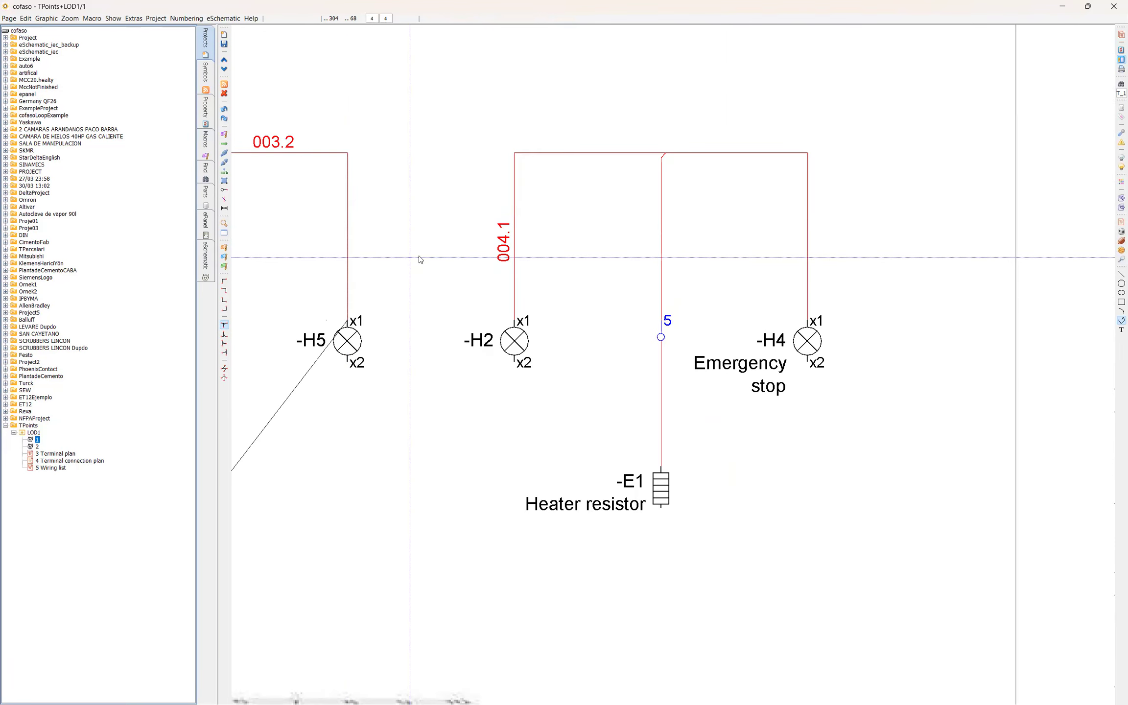
left_click(193, 21)
left_click(193, 76)
left_click(468, 483)
left_click(629, 484)
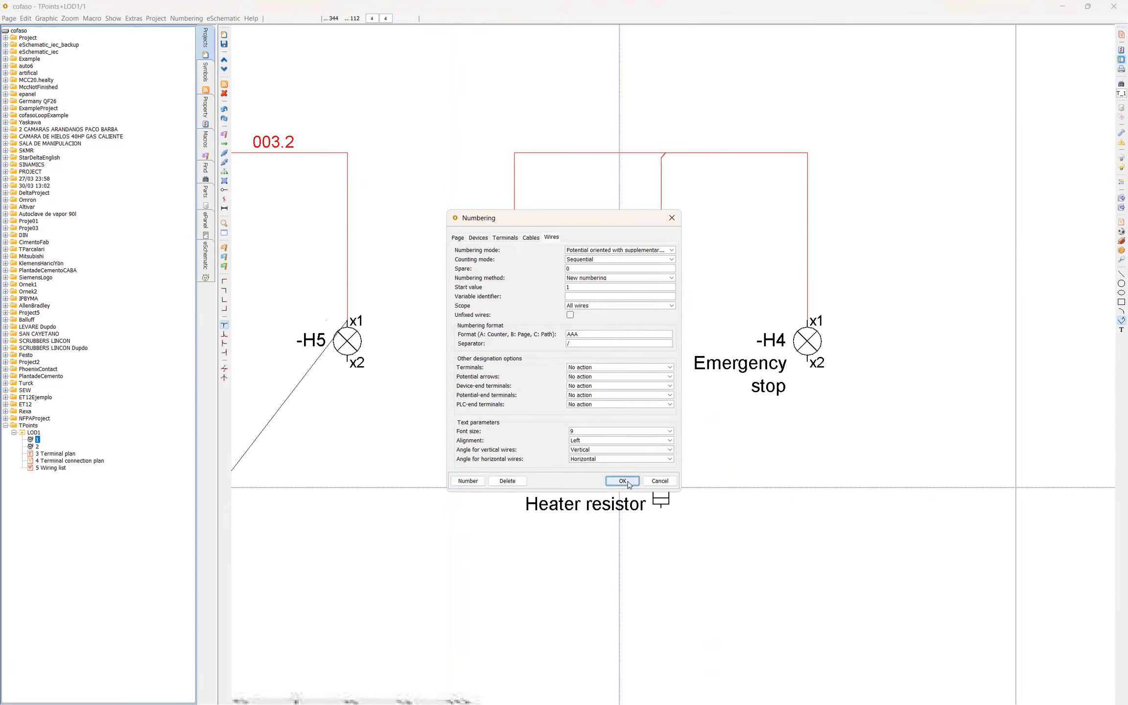
left_click_drag(457, 192, 726, 282)
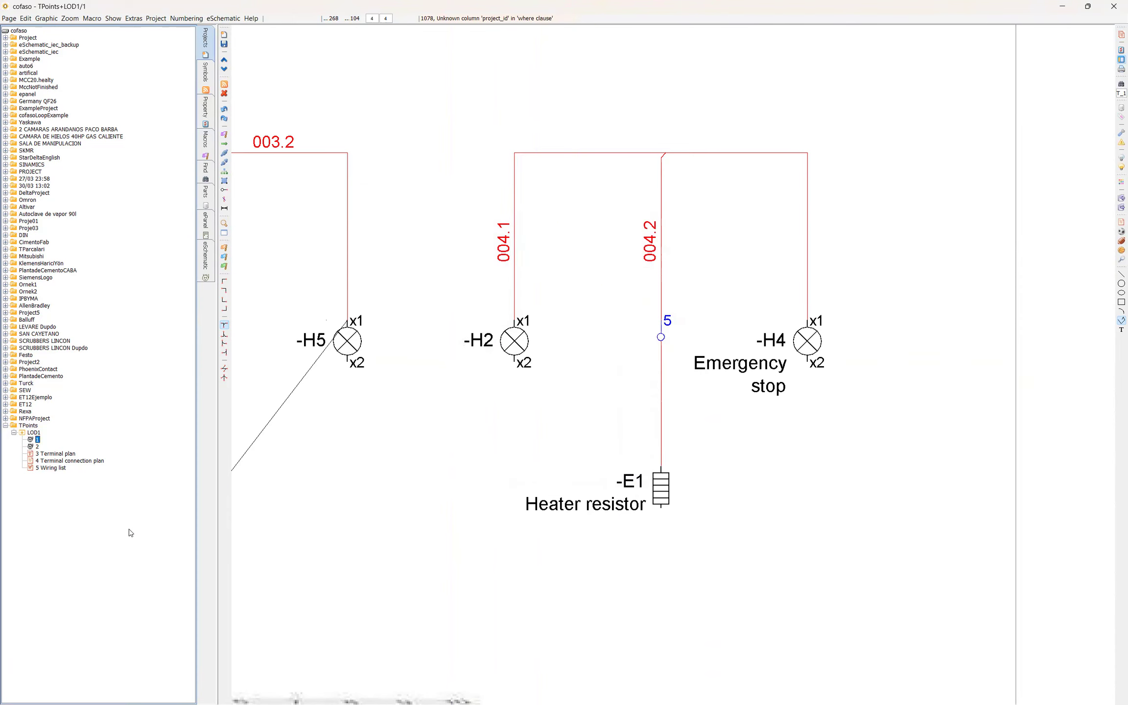
Examine the conductor numbers and targets of the H2, H4 and terminal 5 connections in the Wiring list.
left_click(47, 468)
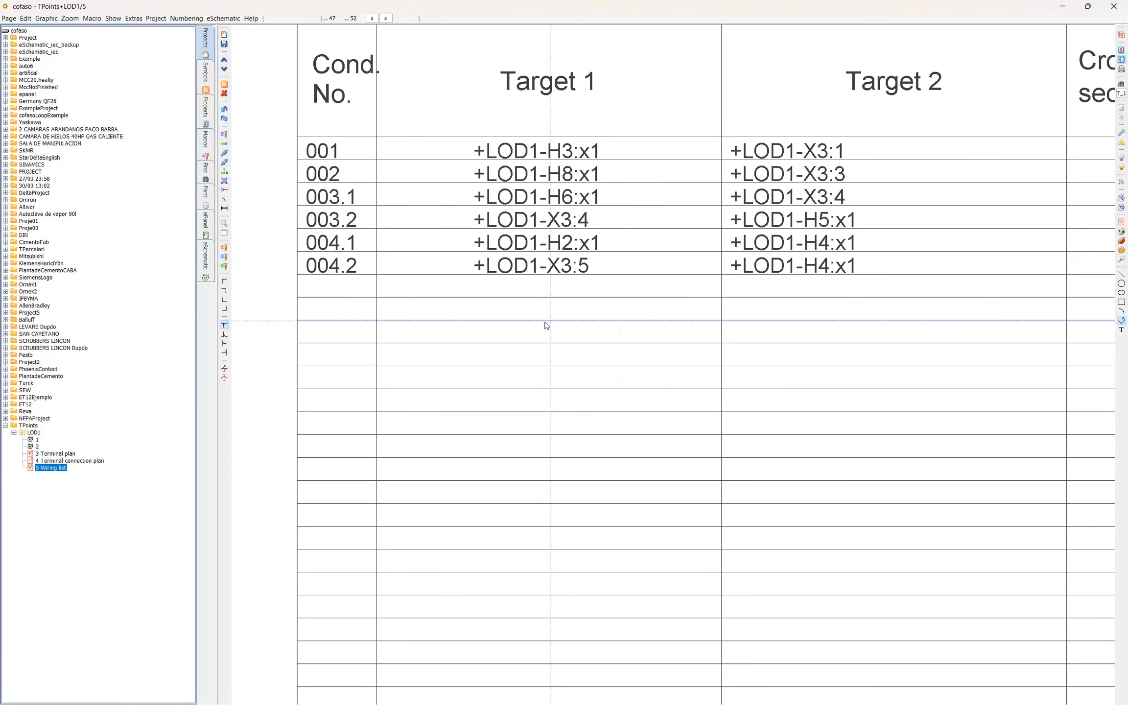
left_click_drag(299, 225, 881, 287)
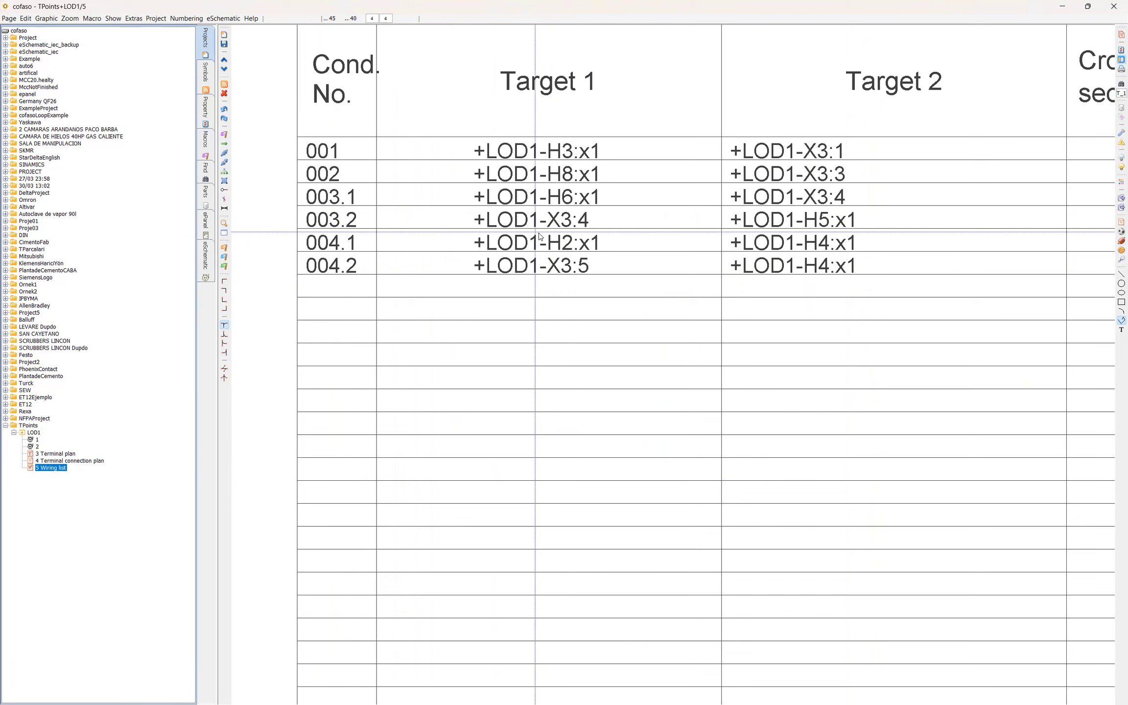
left_click_drag(541, 232, 608, 254)
left_click_drag(800, 231, 272, 236)
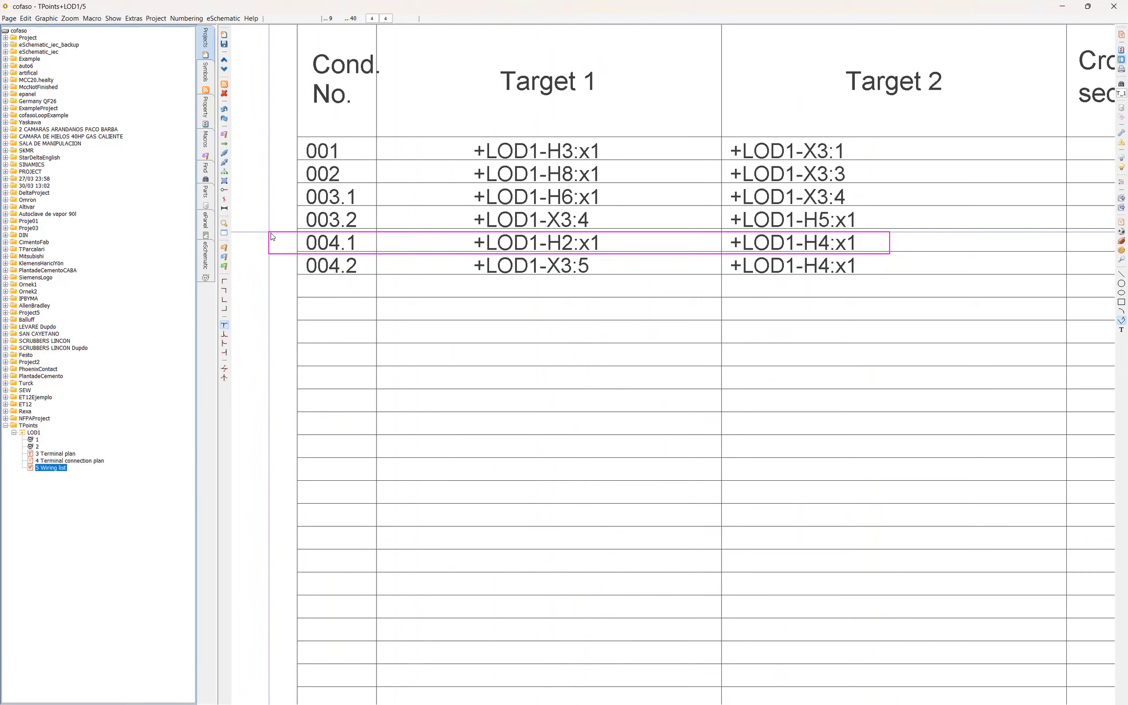
left_click_drag(273, 237, 273, 236)
Return to page 1 and replace the T-junction above terminal 5 with one directed toward H2.
left_click(37, 446)
left_click(38, 441)
left_click(35, 445)
left_click(36, 441)
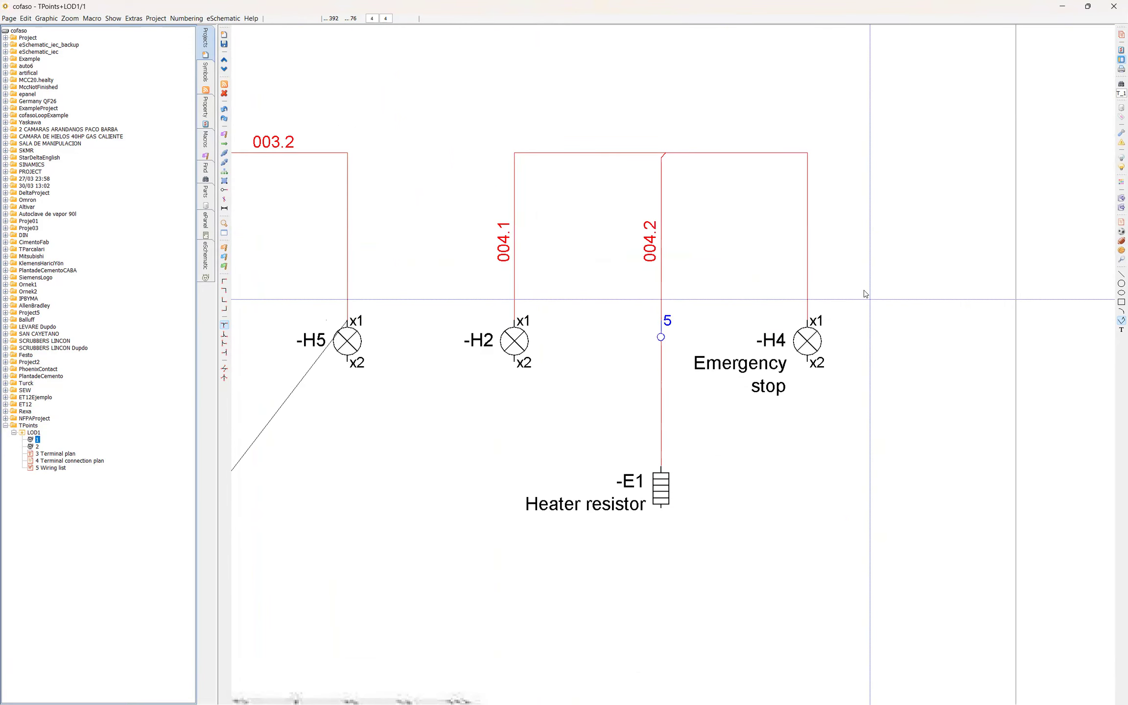
scroll(639, 127, "up", 3)
left_click_drag(682, 131, 730, 230)
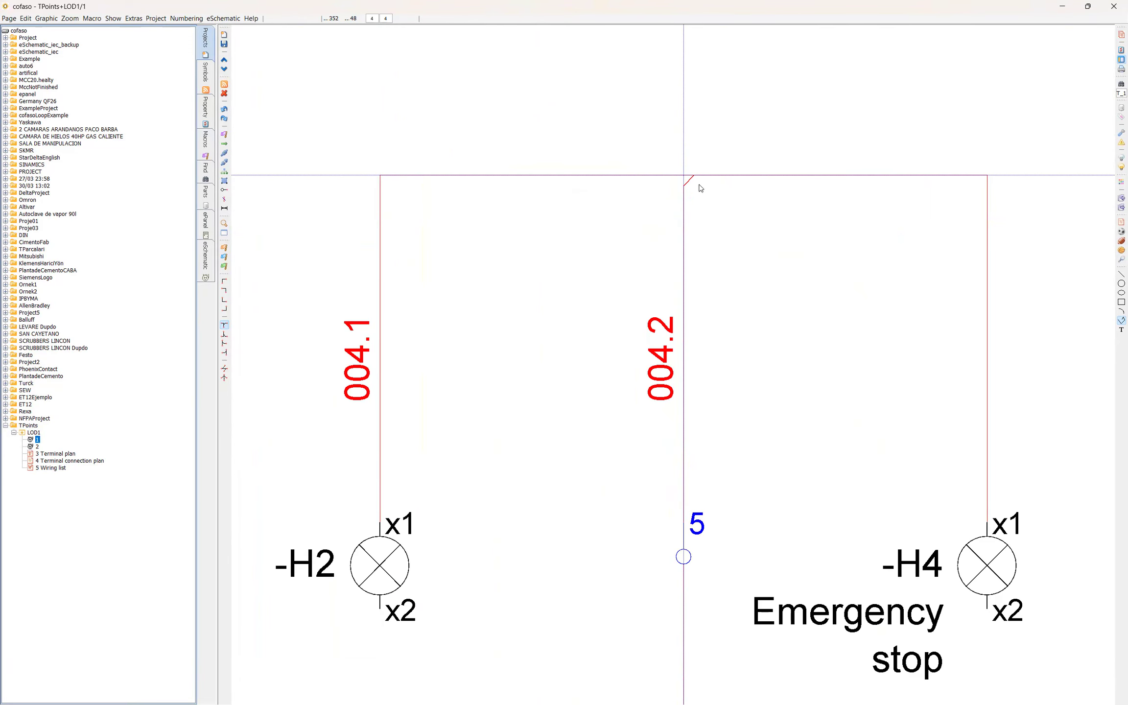
key("Delete")
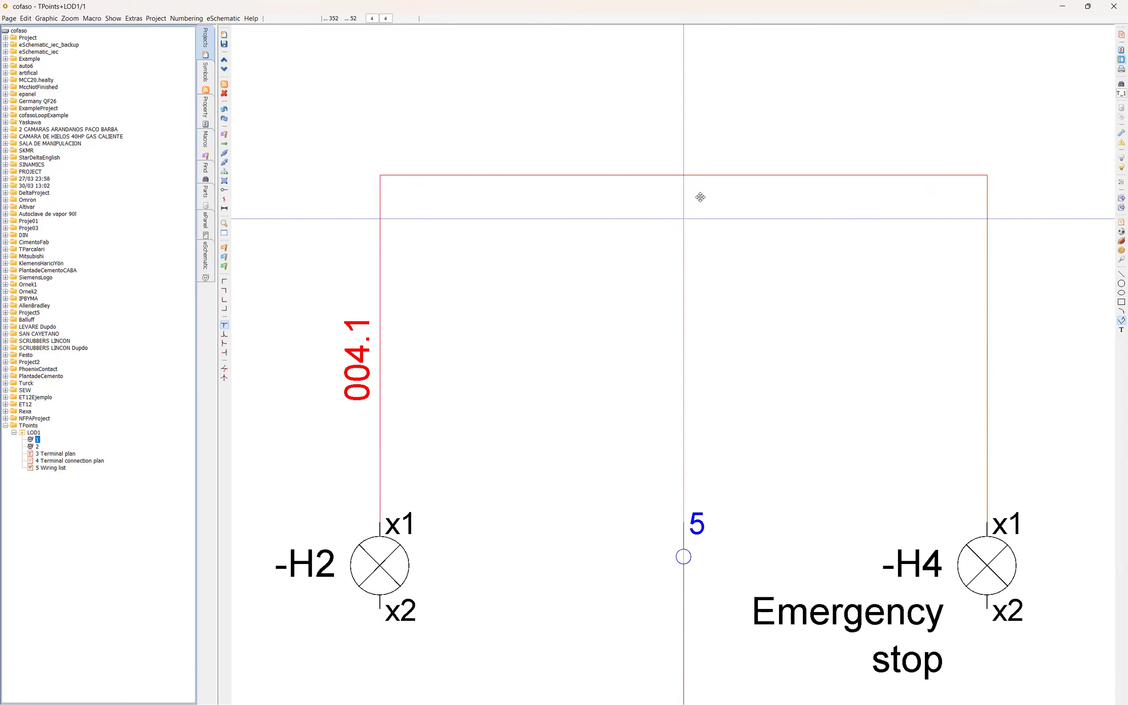
left_click(224, 325)
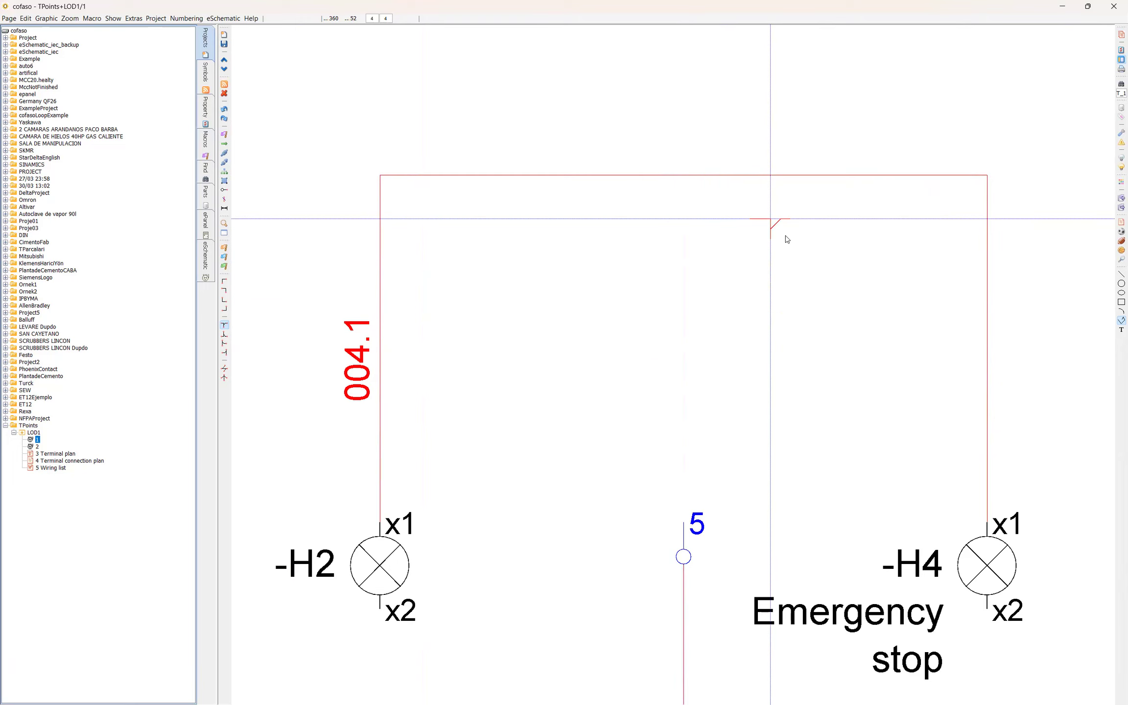
key("Tab")
left_click(687, 182)
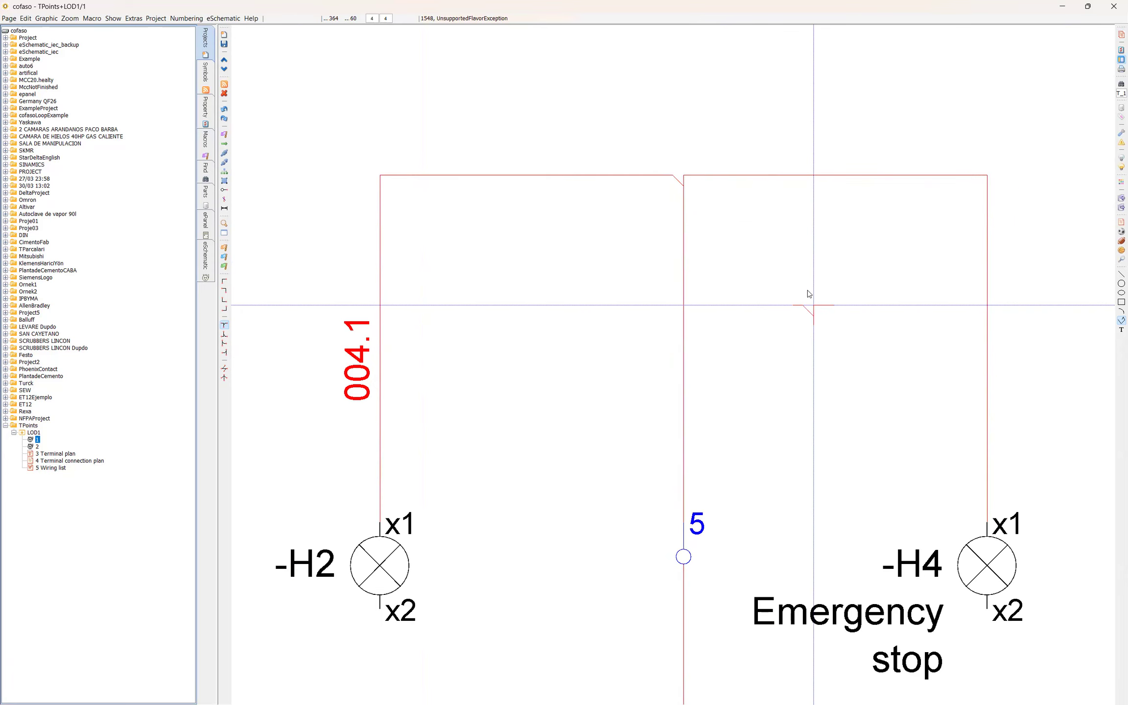